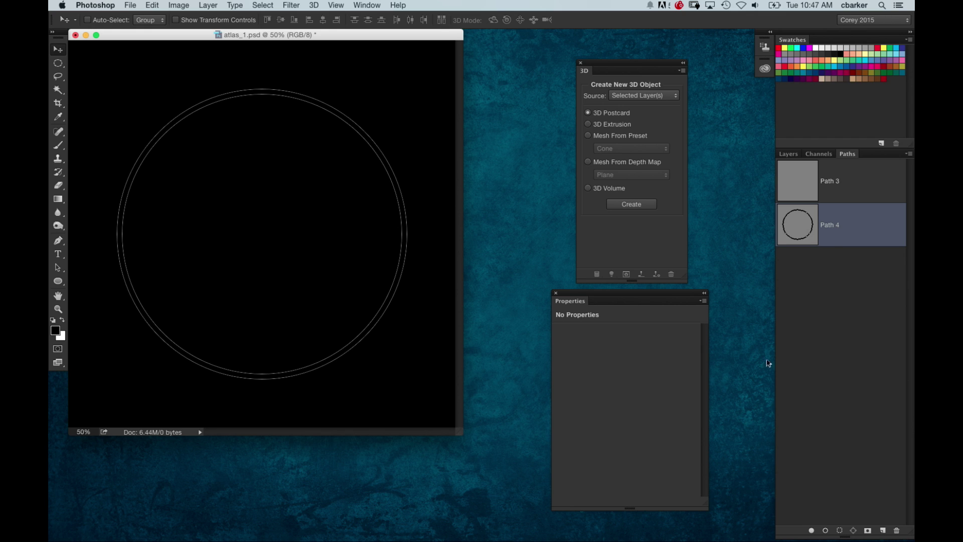
Step: Add a new layer above Background and fill it with 50% gray
{"action": "left_click", "coordinate": [789, 154]}
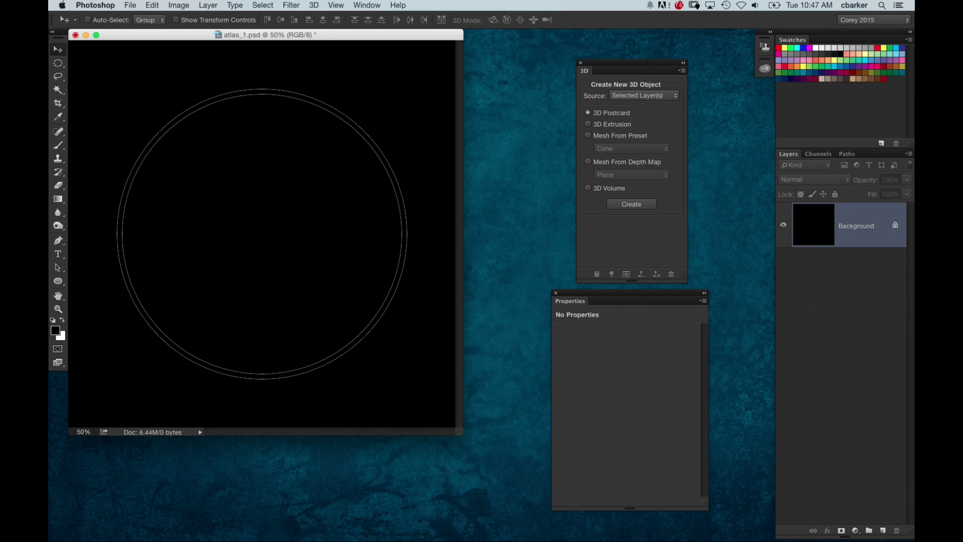
{"action": "left_click", "coordinate": [884, 531]}
{"action": "key", "text": "shift+BackSpace"}
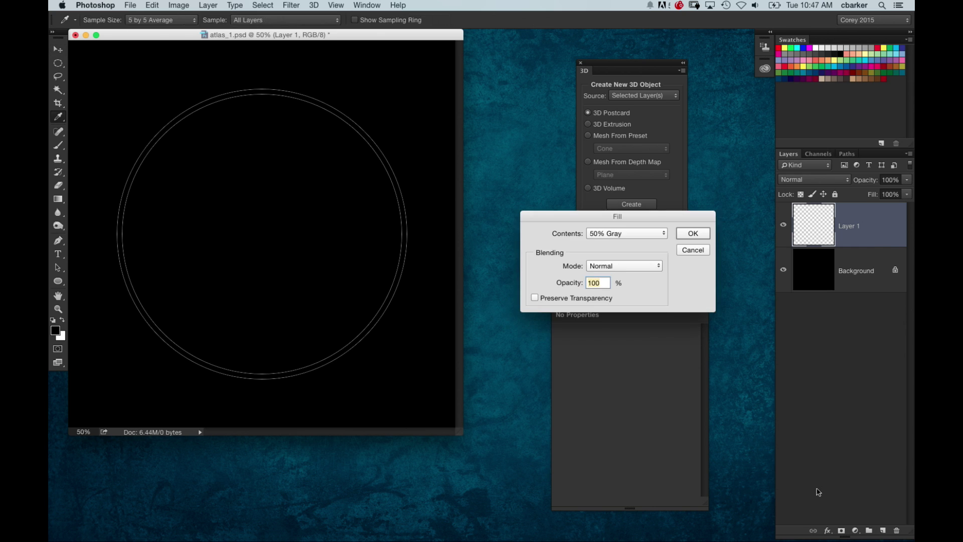
{"action": "key", "text": "Return"}
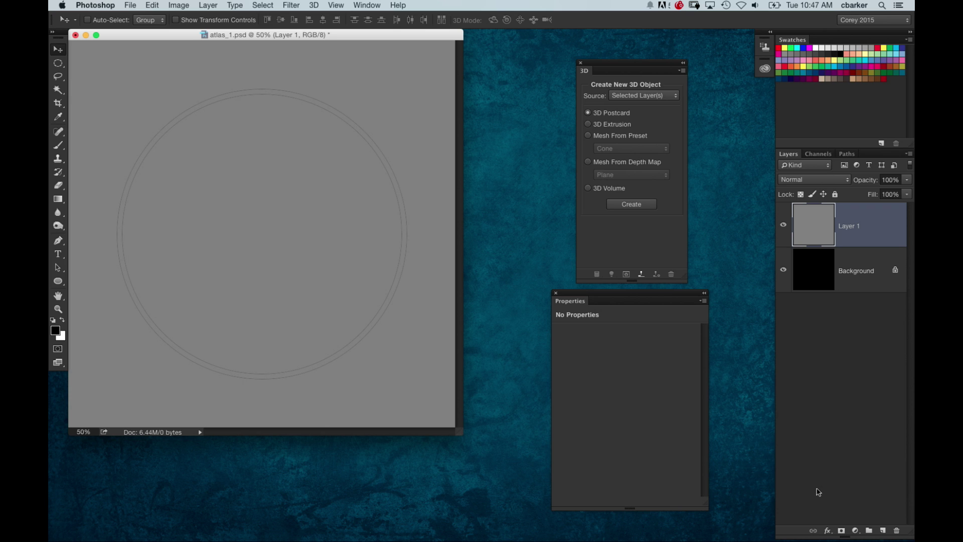
Step: Select the whole circle path and extrude it via 3D > New 3D Extrusion from Selected Path
{"action": "left_click", "coordinate": [59, 261]}
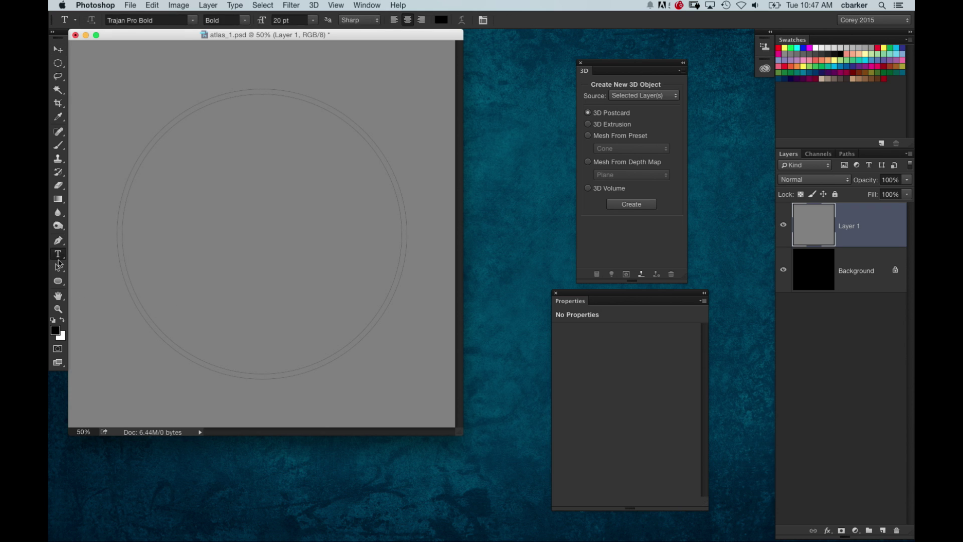
{"action": "left_click", "coordinate": [60, 271]}
{"action": "left_click", "coordinate": [365, 158]}
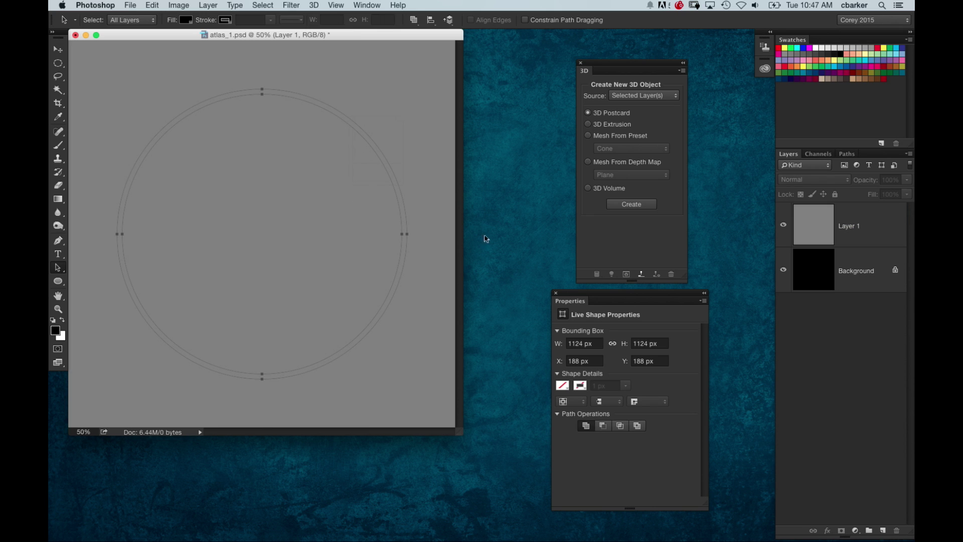
{"action": "left_click", "coordinate": [838, 228]}
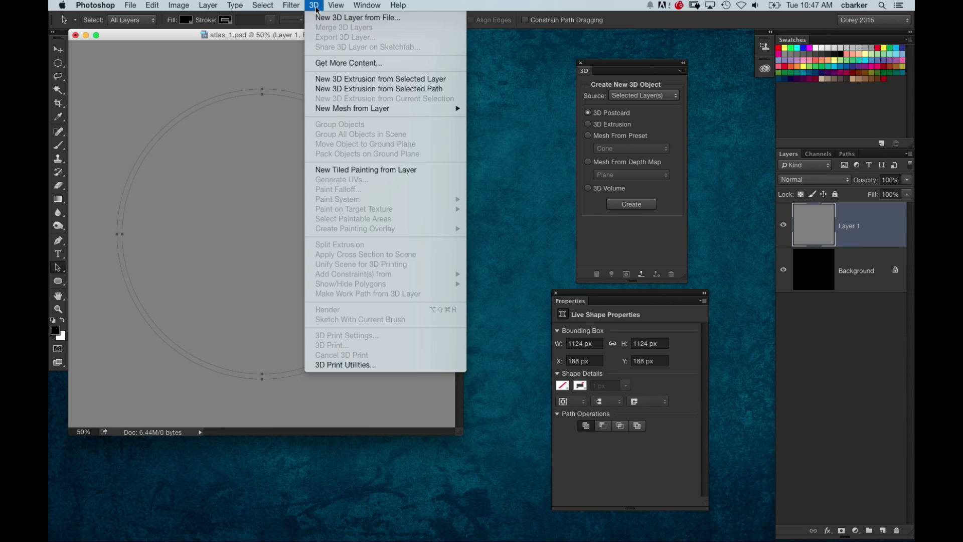
{"action": "left_click", "coordinate": [315, 6]}
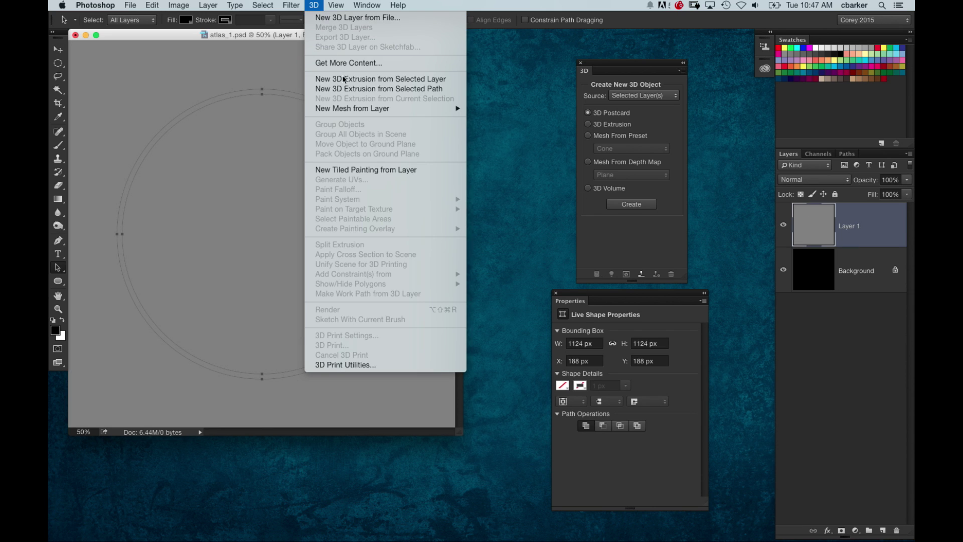
{"action": "left_click", "coordinate": [451, 89]}
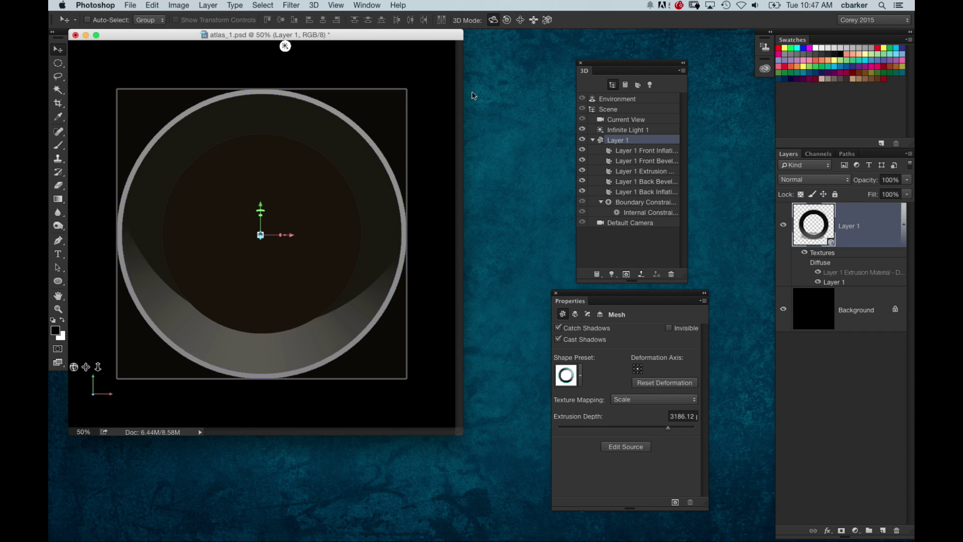
Step: Drag the ring mesh's Extrusion Depth down to about 106.56 px, then restore the Default Camera
{"action": "left_click", "coordinate": [436, 158]}
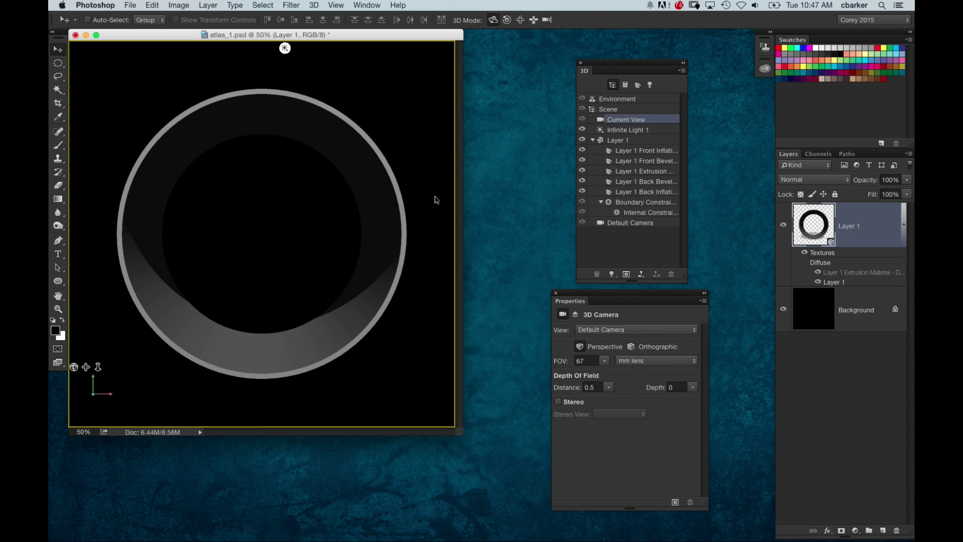
{"action": "left_click_drag", "start_coordinate": [439, 195], "coordinate": [373, 220]}
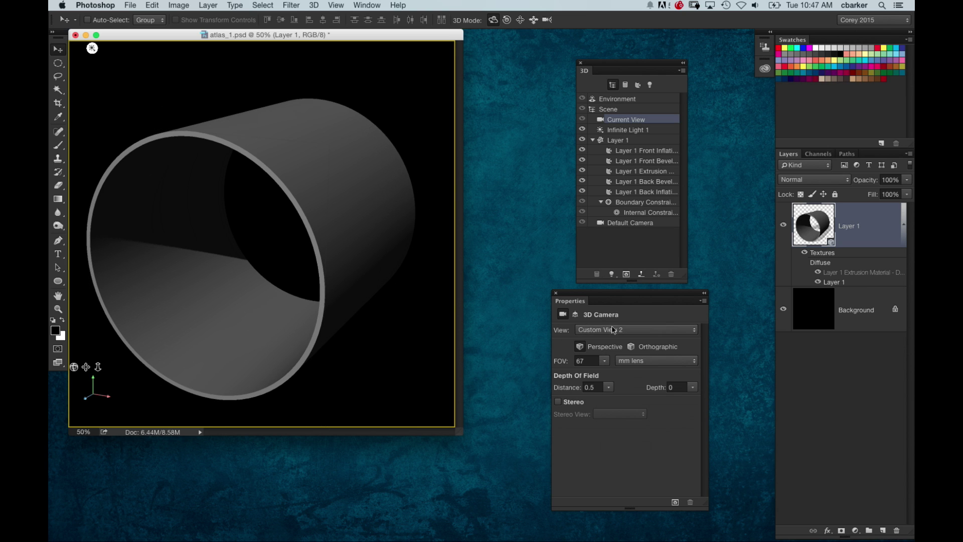
{"action": "left_click", "coordinate": [636, 142]}
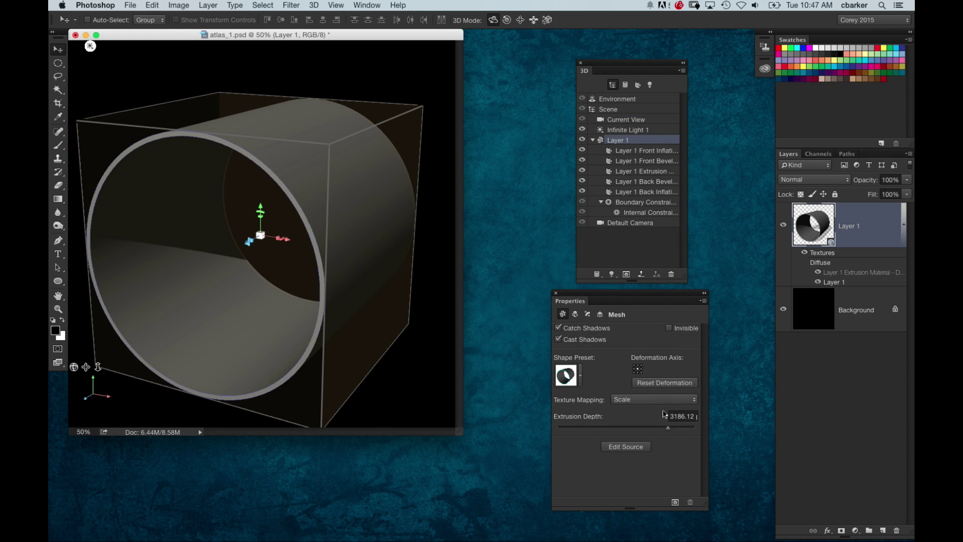
{"action": "left_click_drag", "start_coordinate": [665, 434], "coordinate": [629, 436]}
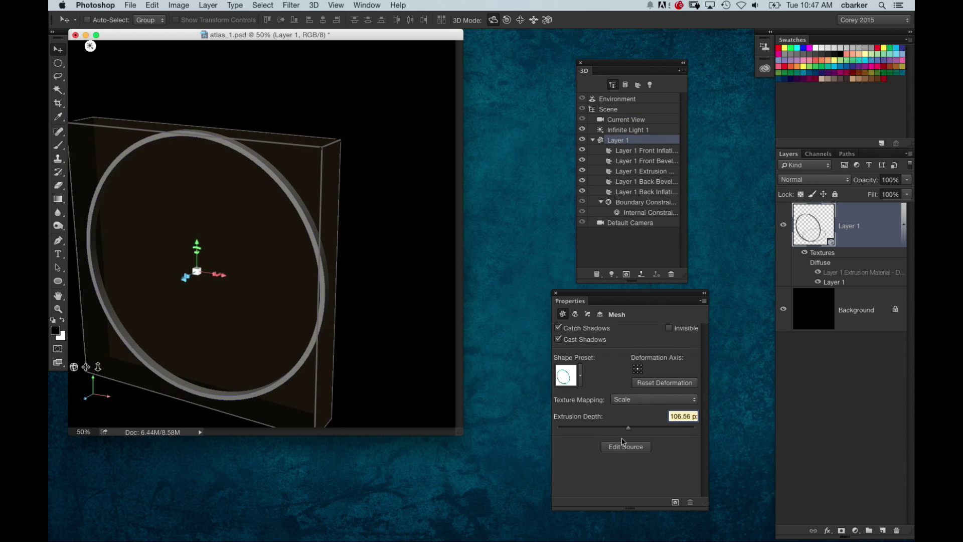
{"action": "left_click", "coordinate": [400, 234]}
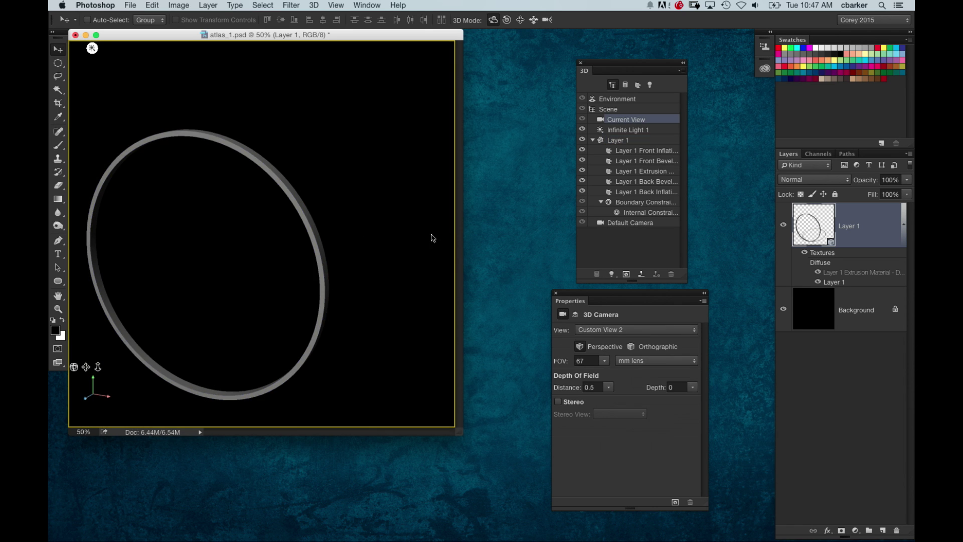
{"action": "left_click_drag", "start_coordinate": [433, 238], "coordinate": [475, 238]}
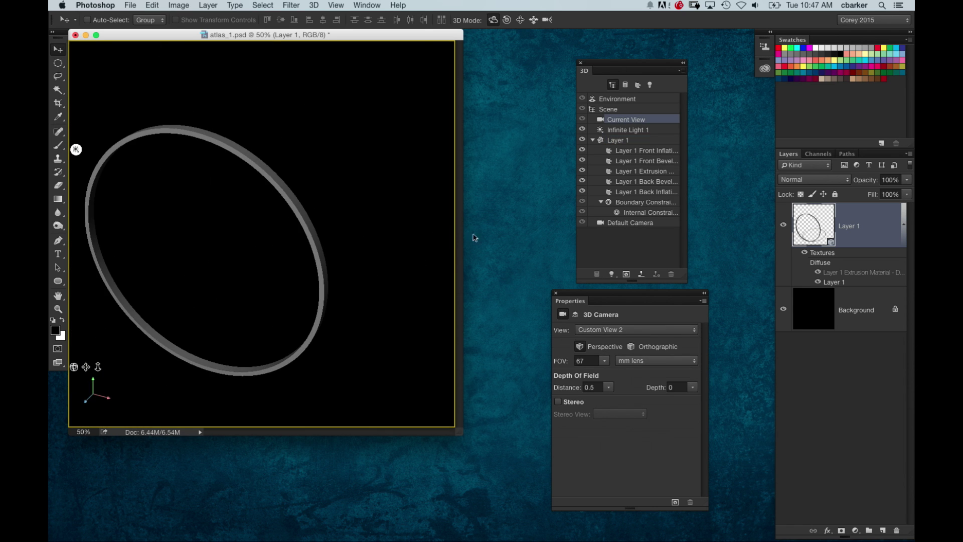
{"action": "left_click", "coordinate": [646, 223]}
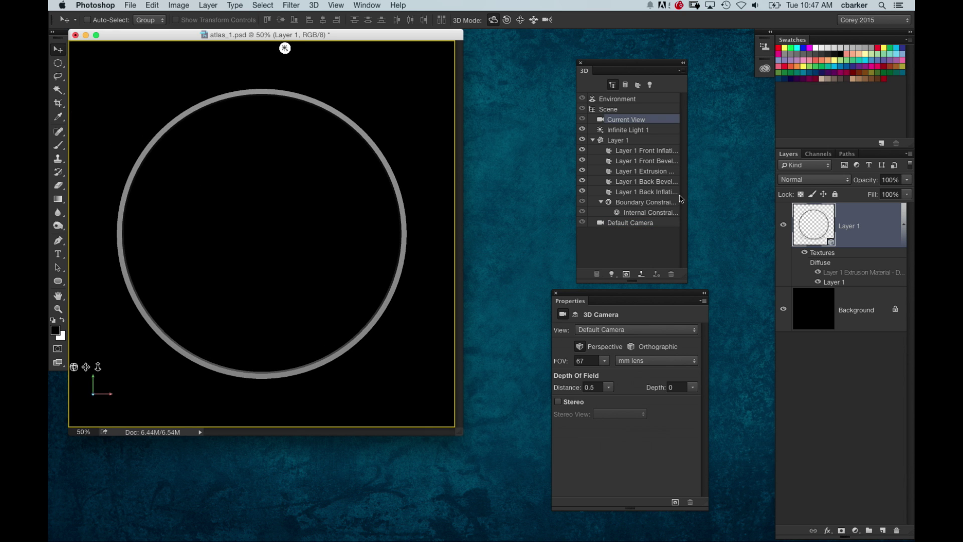
Step: Open the ring mesh's Cap settings, confirm a front bevel width, and zoom to 100%
{"action": "left_click", "coordinate": [626, 141]}
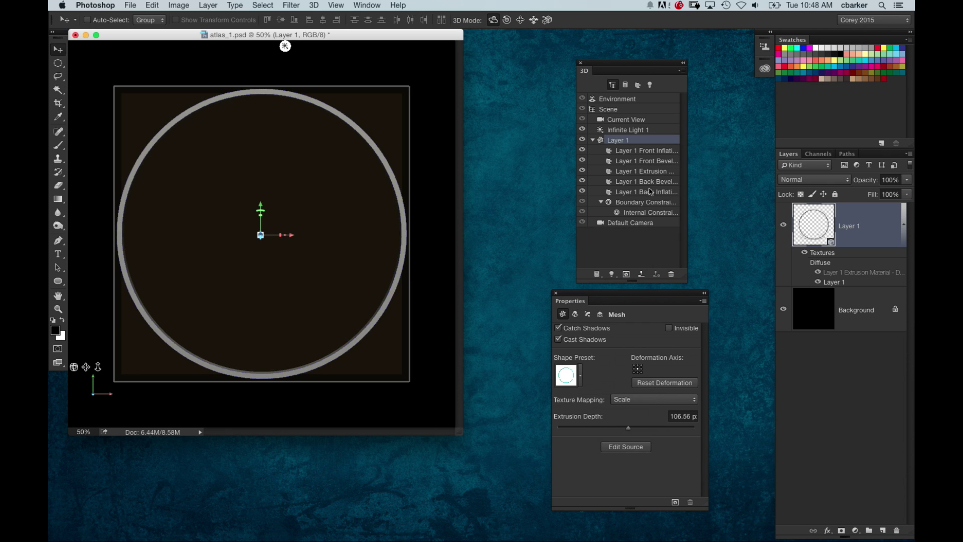
{"action": "left_click", "coordinate": [588, 315]}
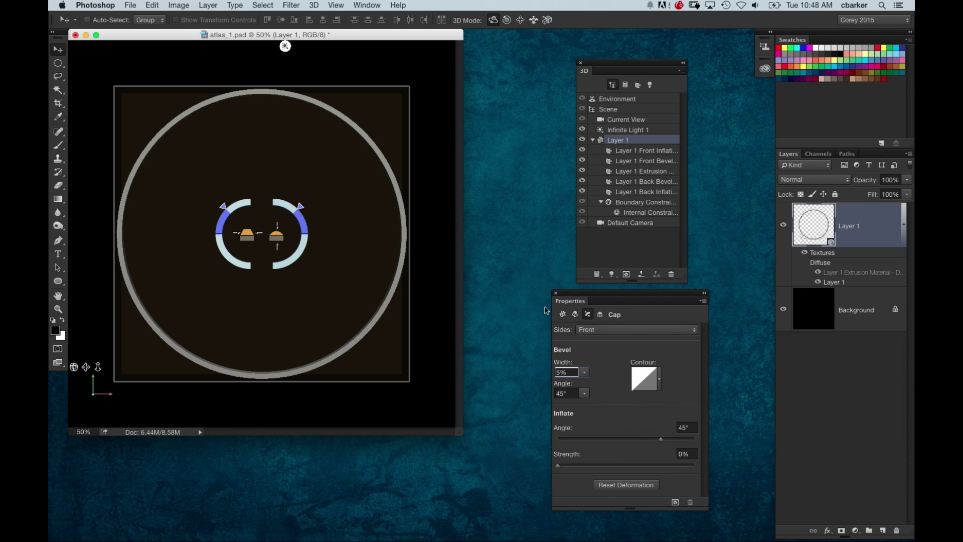
{"action": "key", "text": "Return"}
{"action": "key", "text": "super+equal"}
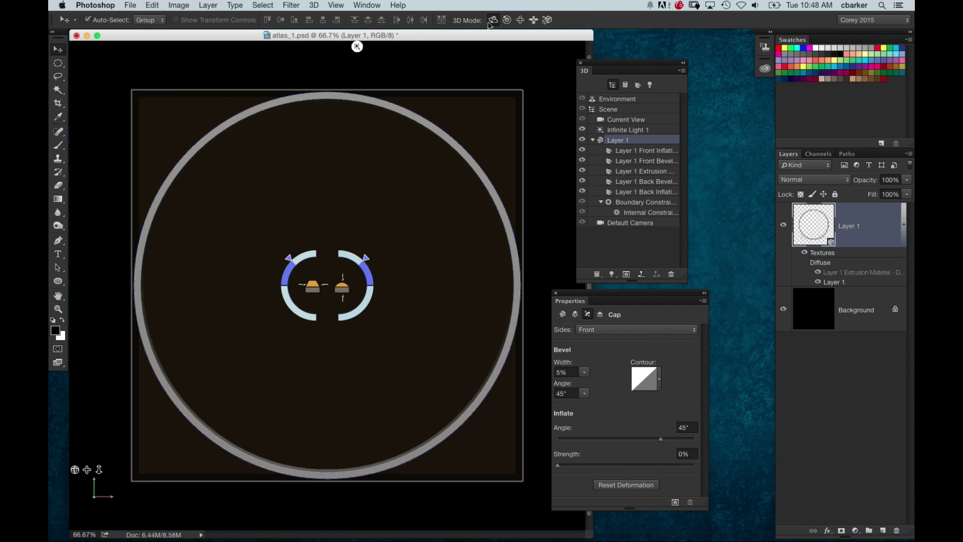
{"action": "key", "text": "super+equal"}
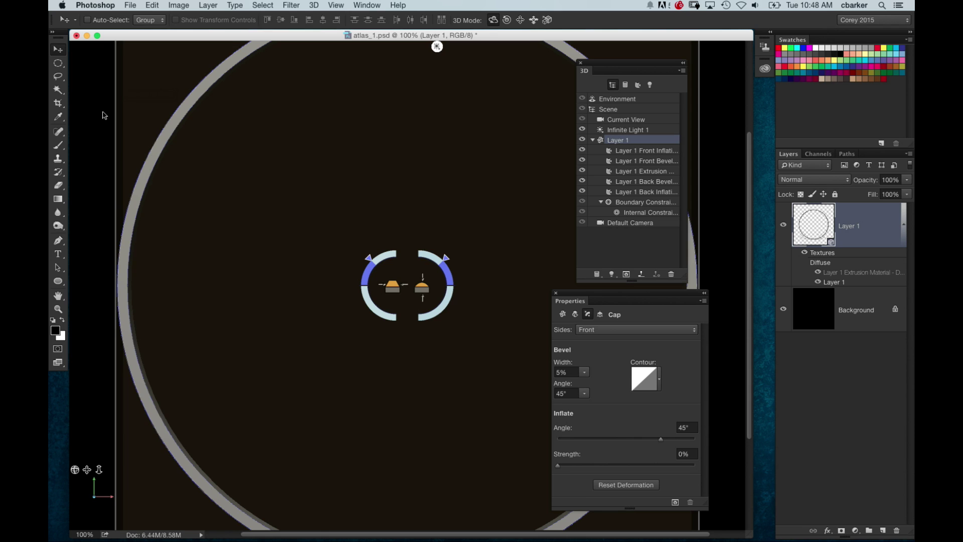
{"action": "left_click", "coordinate": [344, 90]}
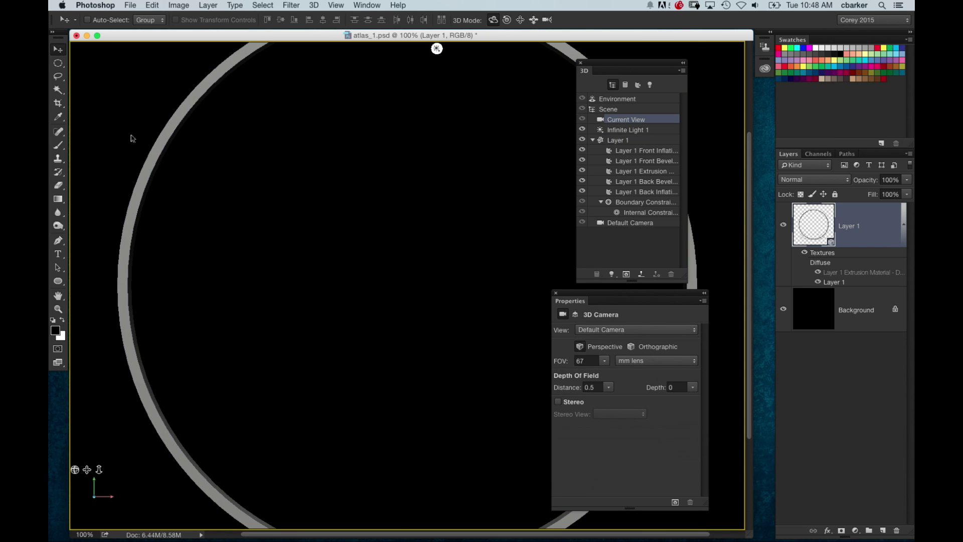
{"action": "left_click_drag", "start_coordinate": [132, 138], "coordinate": [200, 181]}
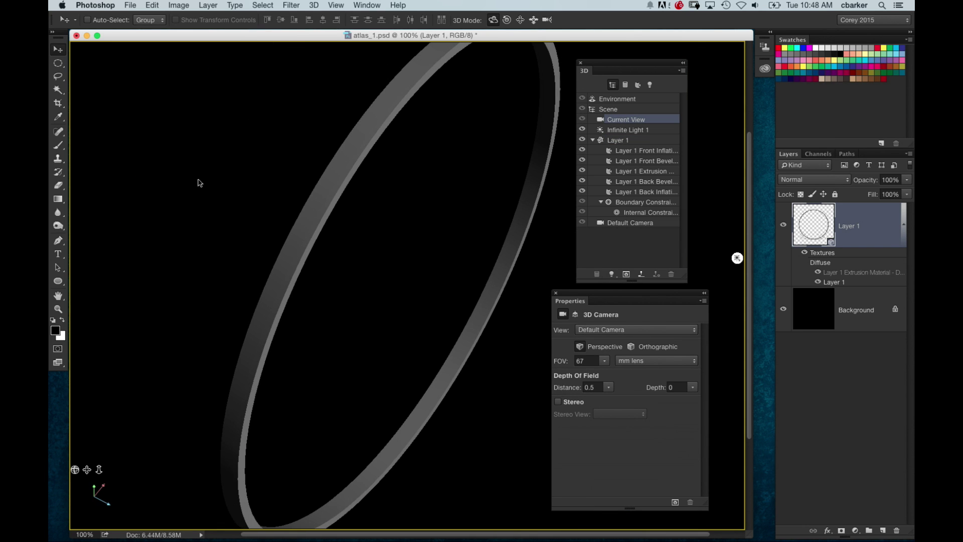
Step: Set the front cap bevel width to 10%, restore the Default Camera, and zoom back to 50%
{"action": "left_click", "coordinate": [631, 140]}
{"action": "left_click", "coordinate": [588, 315]}
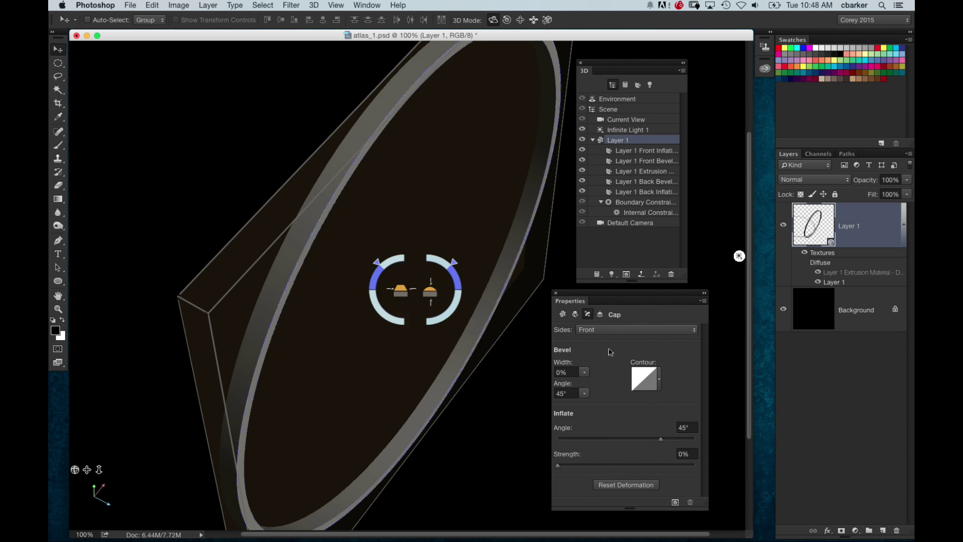
{"action": "left_click", "coordinate": [573, 375]}
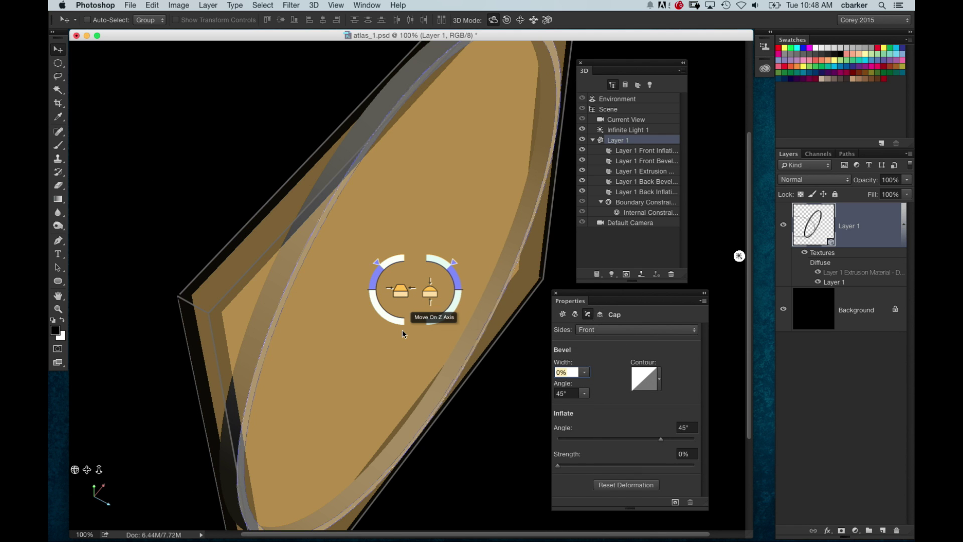
{"action": "type", "text": "7"}
{"action": "key", "text": "Return"}
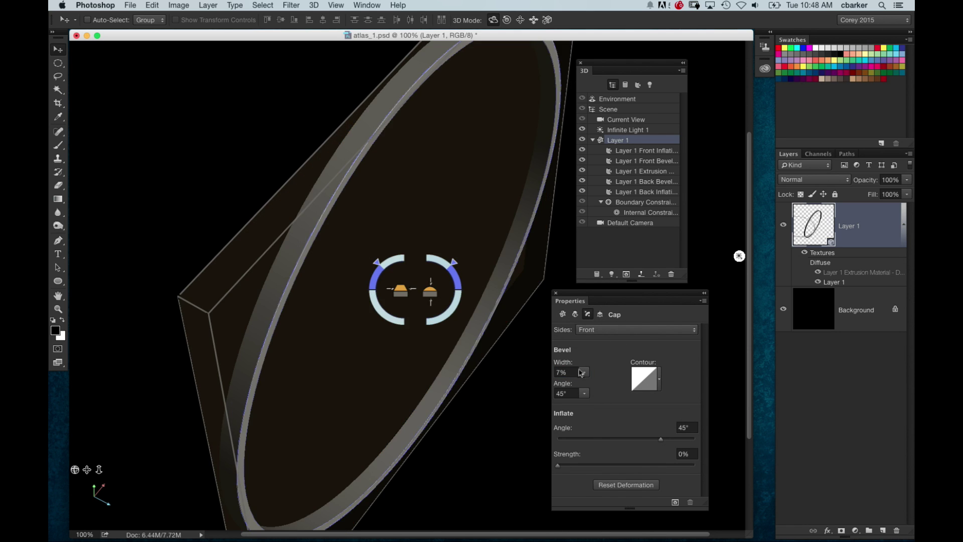
{"action": "left_click", "coordinate": [575, 372]}
{"action": "type", "text": "10"}
{"action": "key", "text": "Return"}
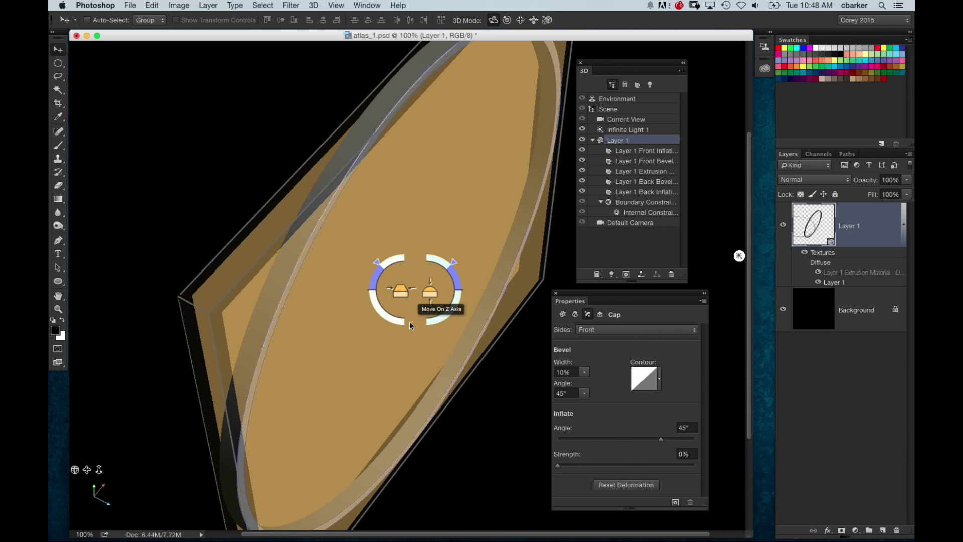
{"action": "left_click", "coordinate": [258, 172]}
{"action": "left_click", "coordinate": [647, 224]}
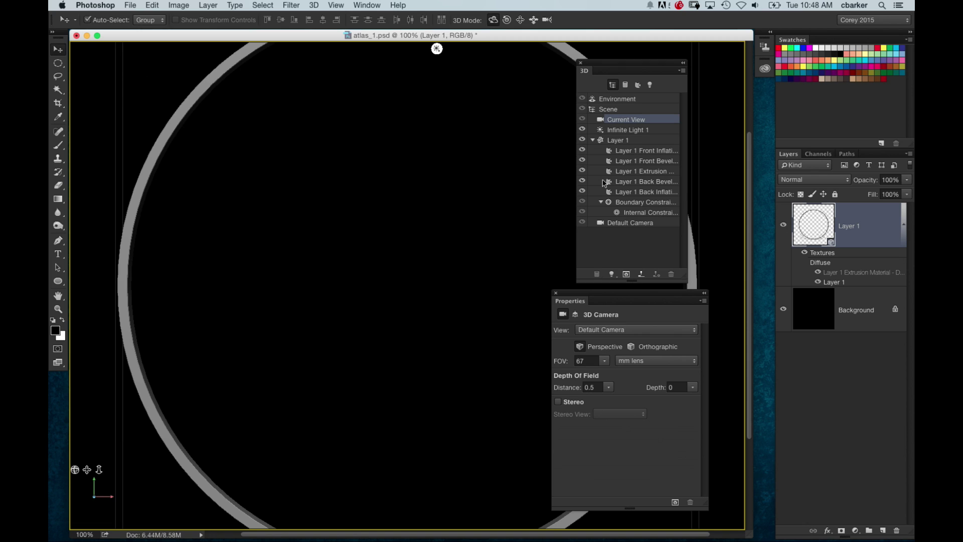
{"action": "key", "text": "super+minus"}
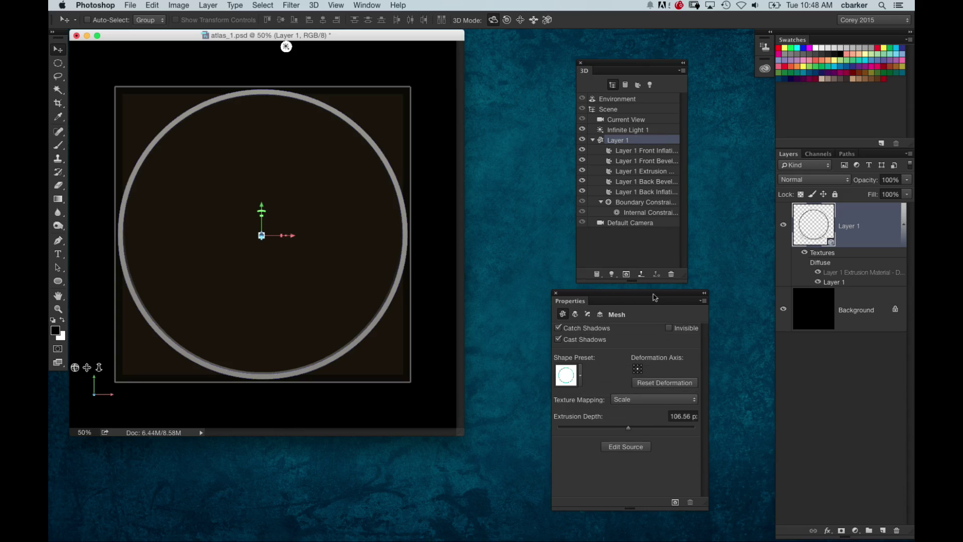
Step: Drag the Properties panel by its title bar to a spot clear of the canvas
{"action": "left_click_drag", "start_coordinate": [655, 298], "coordinate": [667, 326]}
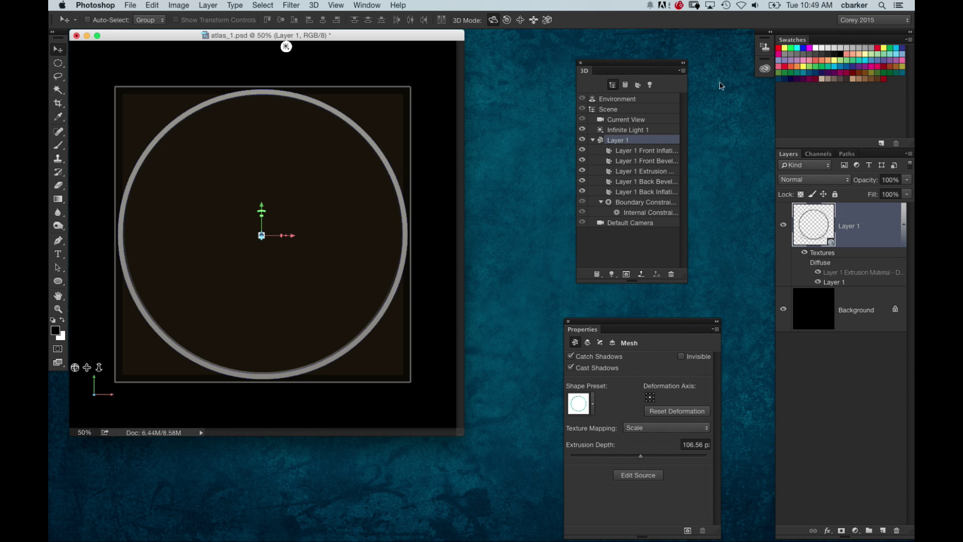
Step: Choose Instance Object from the 3D panel menu to add the ring copy Layer 1 1
{"action": "left_click", "coordinate": [683, 73]}
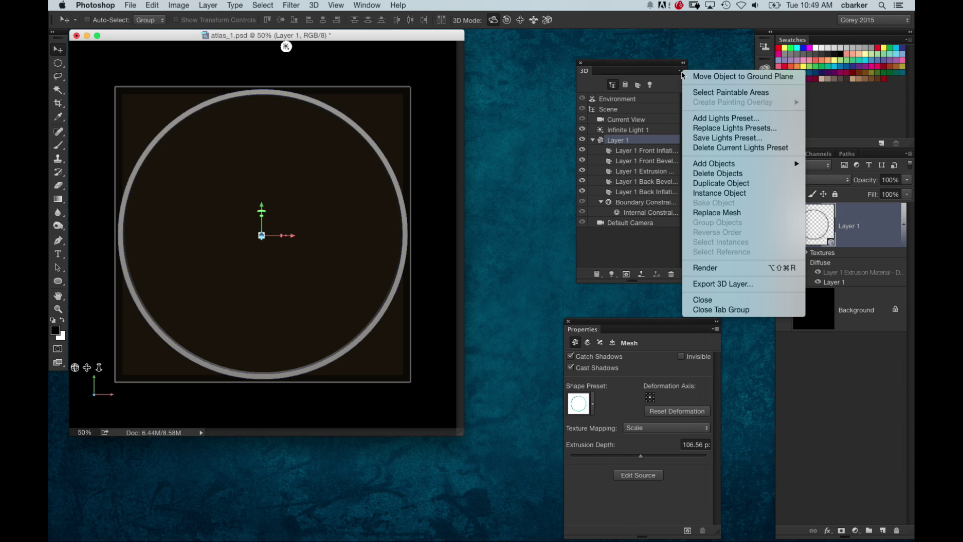
{"action": "left_click", "coordinate": [762, 196]}
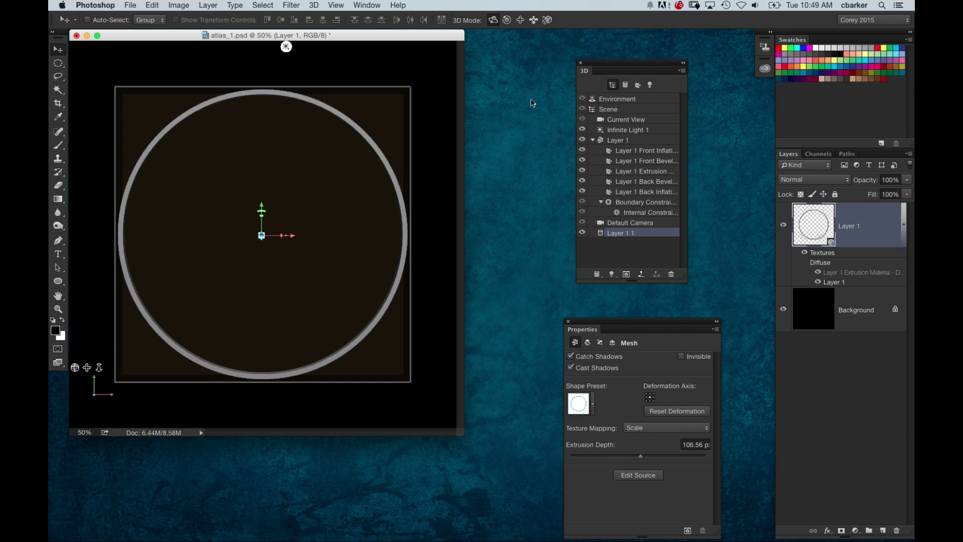
Step: Orbit the camera to tilt the view, then rotate Layer 1 1 around Y to cross the ring
{"action": "left_click", "coordinate": [652, 120]}
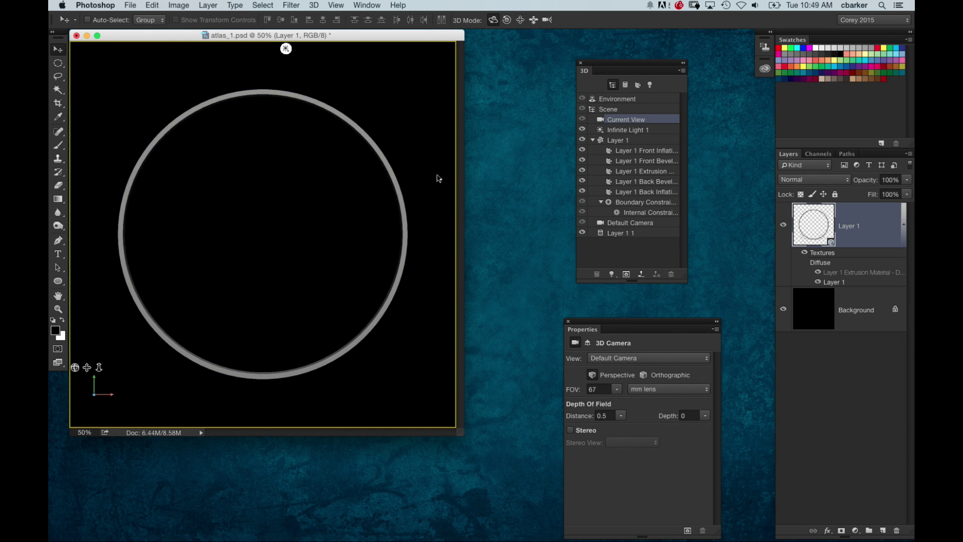
{"action": "left_click_drag", "start_coordinate": [436, 183], "coordinate": [322, 225]}
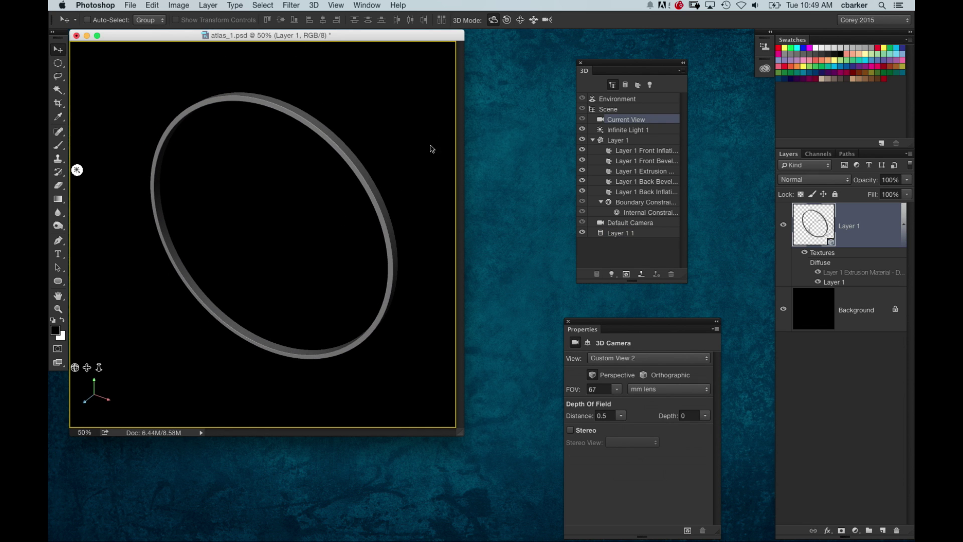
{"action": "left_click_drag", "start_coordinate": [432, 149], "coordinate": [411, 157]}
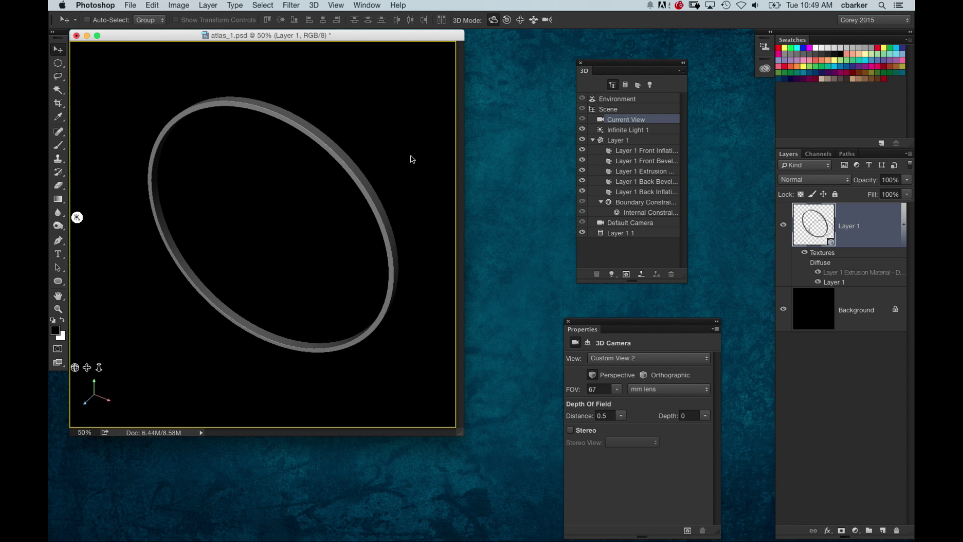
{"action": "left_click", "coordinate": [633, 231]}
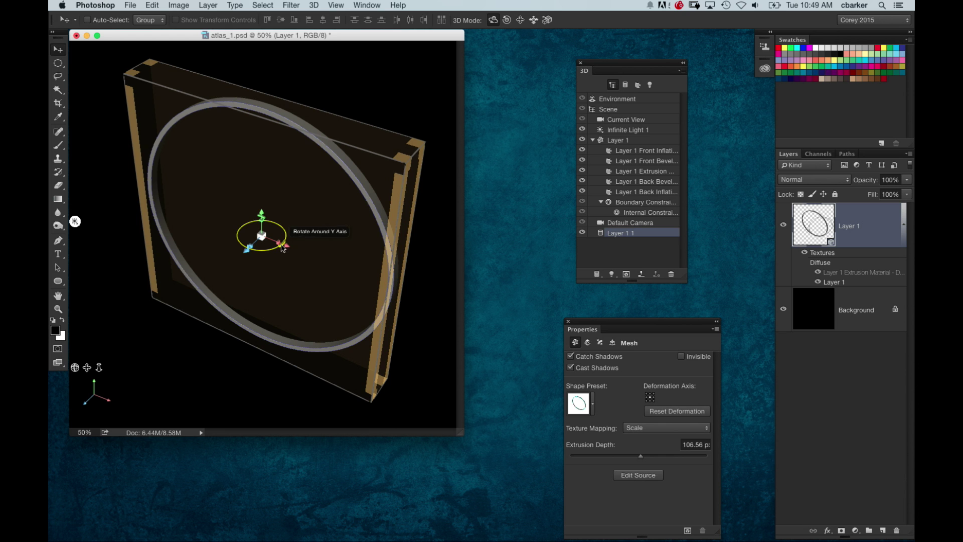
{"action": "left_click_drag", "start_coordinate": [283, 248], "coordinate": [450, 70]}
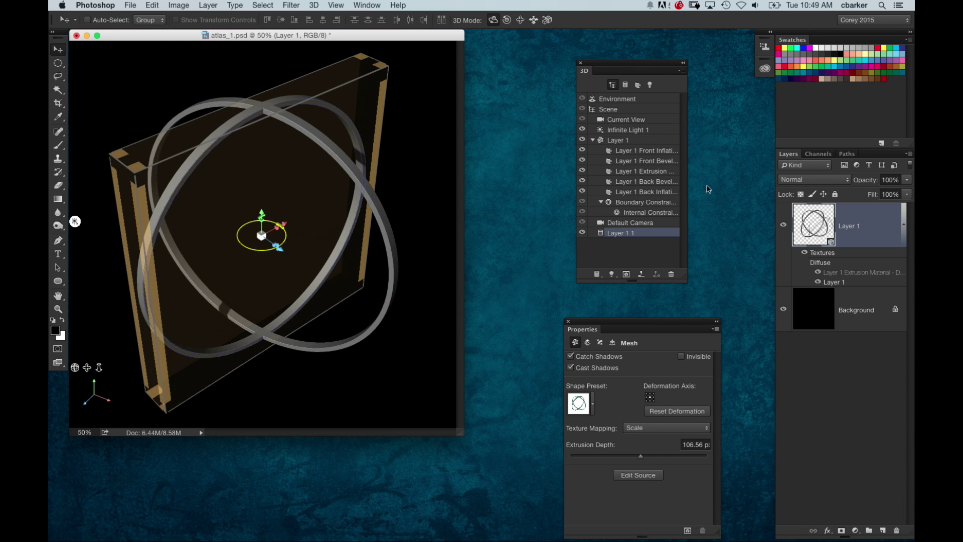
{"action": "left_click_drag", "start_coordinate": [627, 325], "coordinate": [591, 307]}
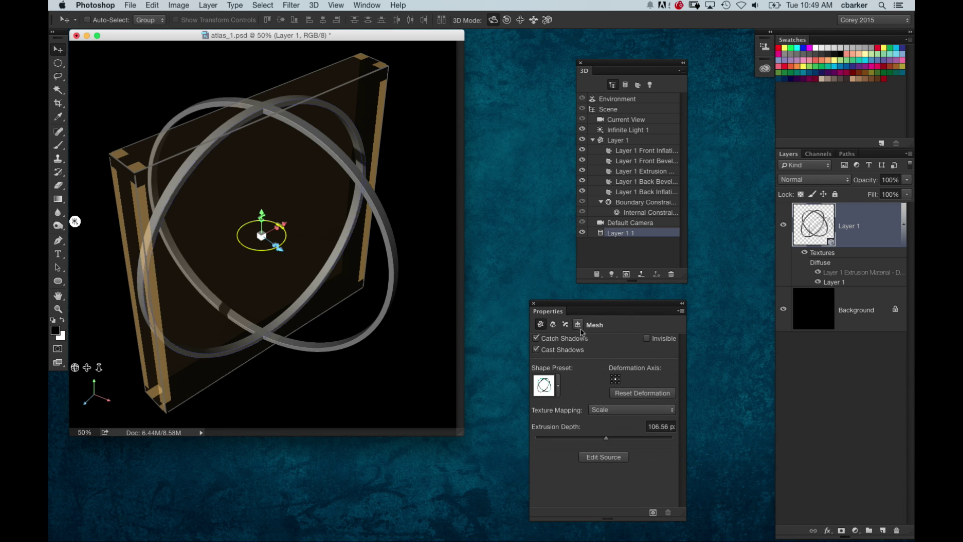
Step: Enter 90° as Layer 1 1's Y rotation in Coordinates, then orbit to check the crossed rings
{"action": "left_click", "coordinate": [578, 325]}
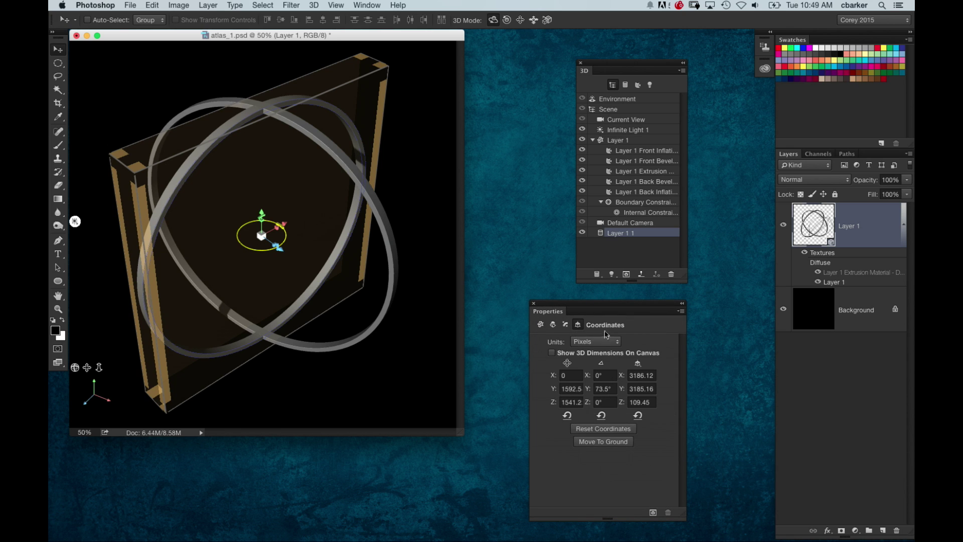
{"action": "left_click", "coordinate": [615, 390]}
{"action": "type", "text": "90"}
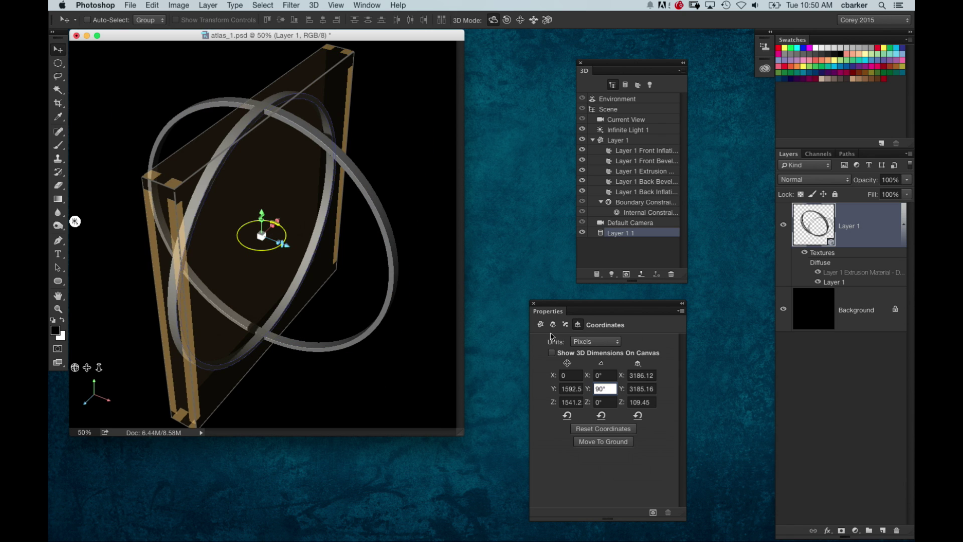
{"action": "key", "text": "Return"}
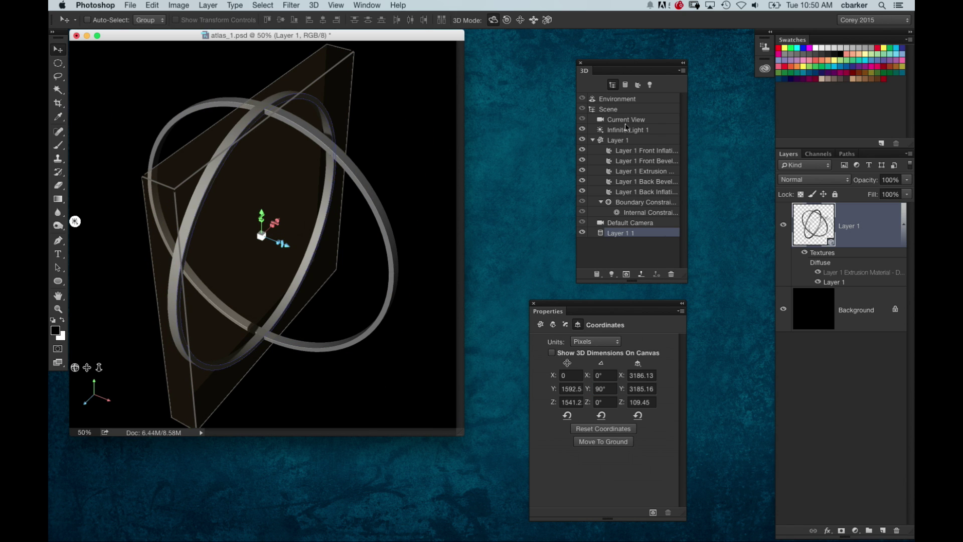
{"action": "left_click", "coordinate": [626, 121]}
{"action": "mouse_move", "coordinate": [435, 166]}
{"action": "left_mouse_down"}
{"action": "mouse_move", "coordinate": [394, 198]}
{"action": "mouse_move", "coordinate": [286, 229]}
{"action": "mouse_move", "coordinate": [432, 158]}
{"action": "left_mouse_up"}
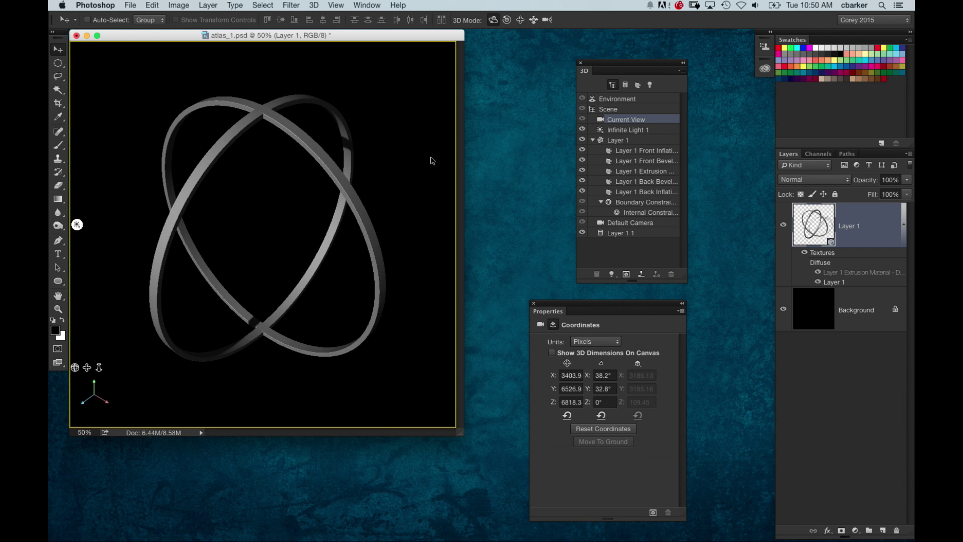
Step: Instance Layer 1 1 again and give the new ring a 45° Y rotation
{"action": "left_click", "coordinate": [631, 234]}
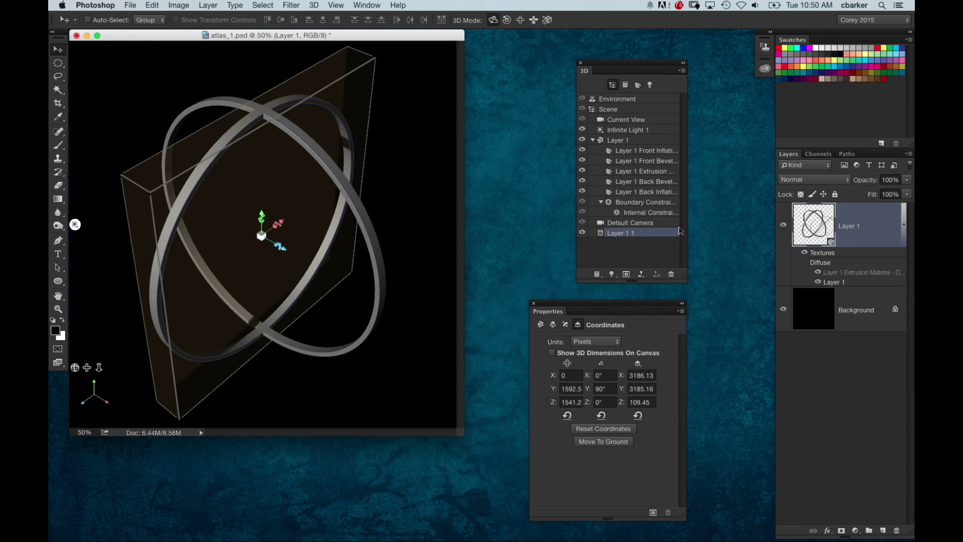
{"action": "left_click", "coordinate": [683, 70]}
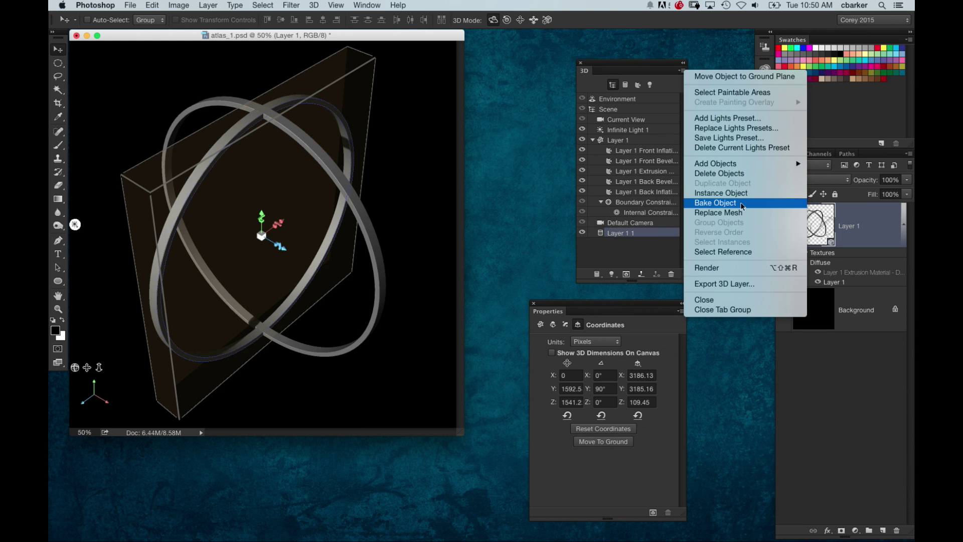
{"action": "left_click", "coordinate": [723, 197]}
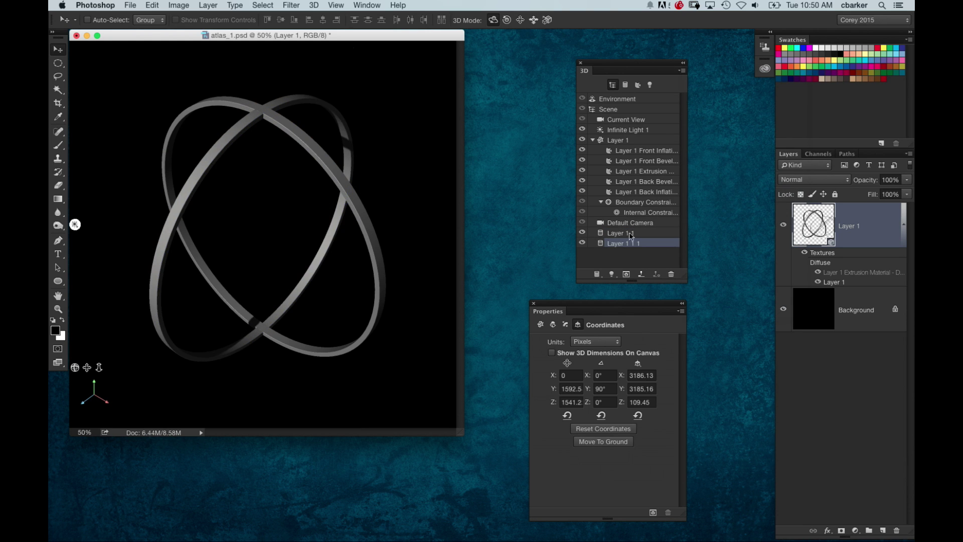
{"action": "left_click", "coordinate": [609, 390]}
{"action": "type", "text": "45"}
{"action": "key", "text": "Return"}
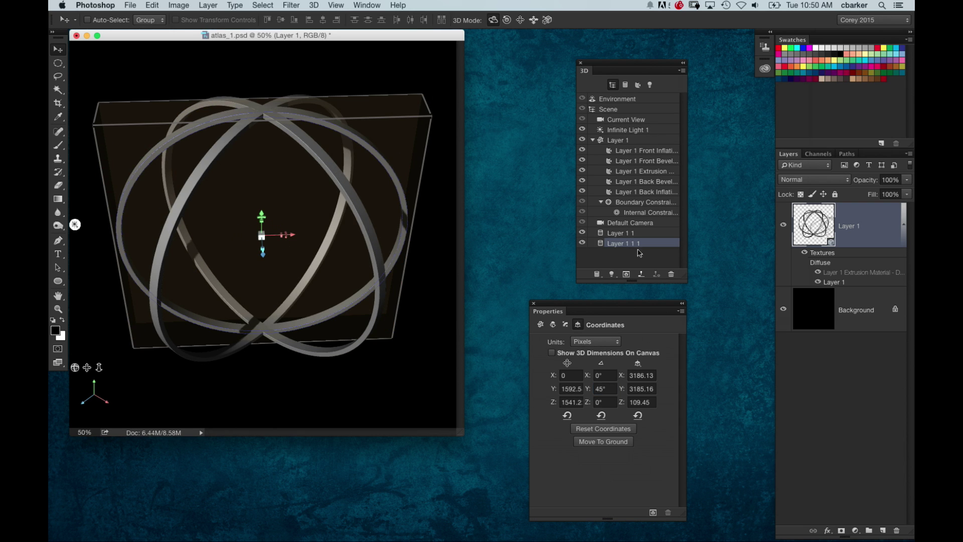
Step: Add a fourth ring instance with a -45° Y rotation
{"action": "left_click", "coordinate": [686, 69]}
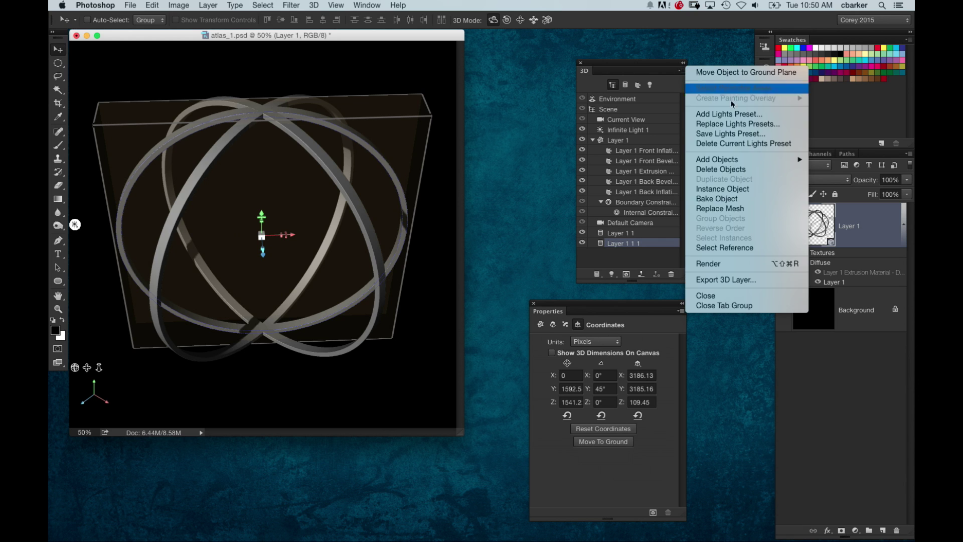
{"action": "left_click", "coordinate": [741, 188]}
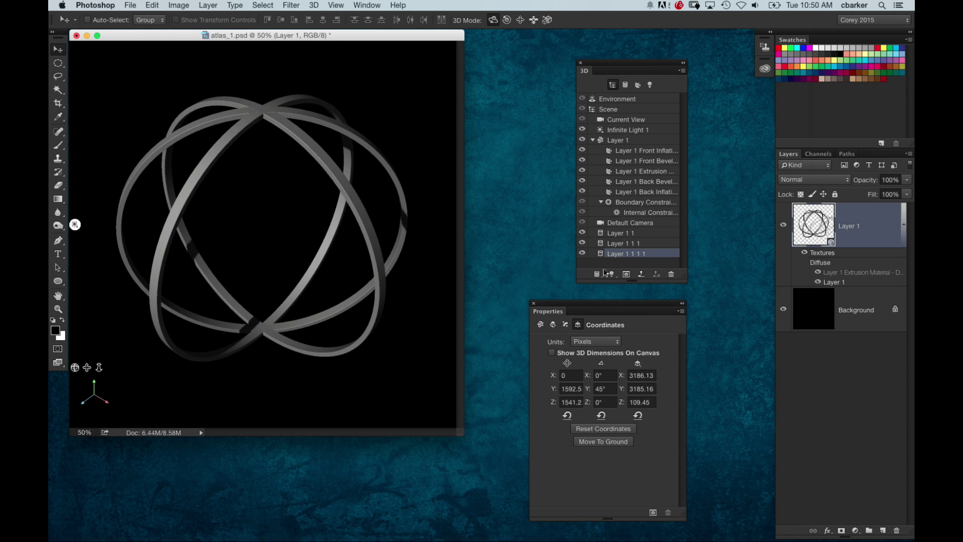
{"action": "left_click", "coordinate": [609, 389]}
{"action": "type", "text": "-45"}
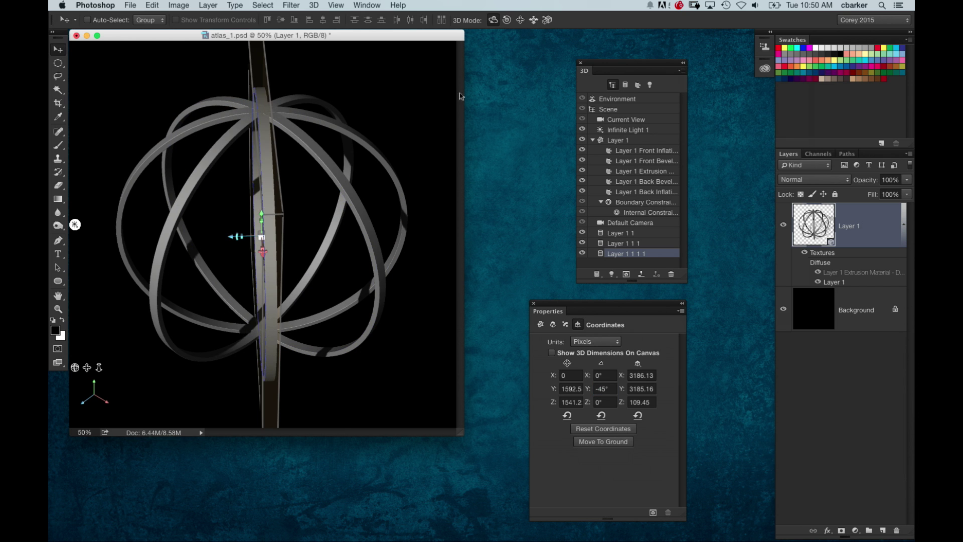
Step: Orbit the camera around the four-ring cage to a star-like globe view
{"action": "left_click", "coordinate": [627, 119]}
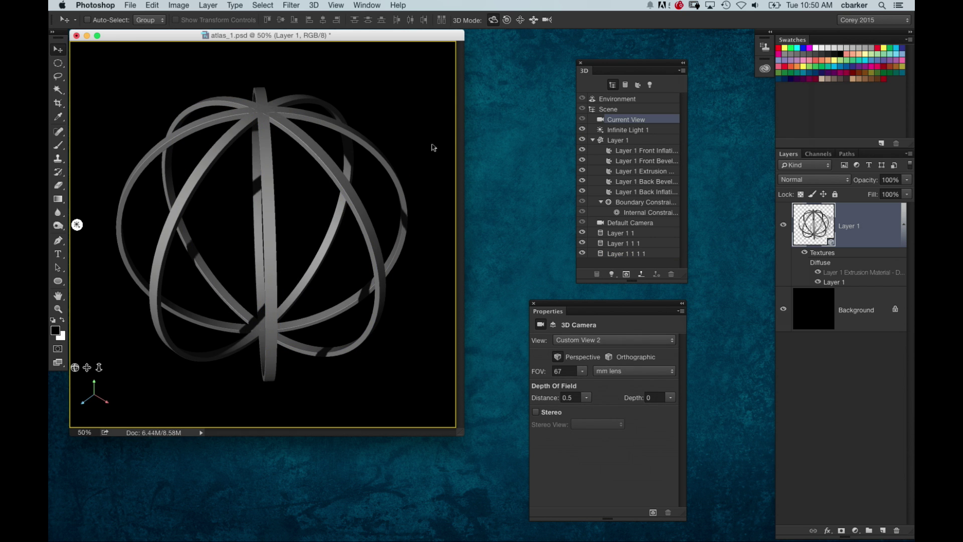
{"action": "mouse_move", "coordinate": [433, 148]}
{"action": "left_mouse_down"}
{"action": "mouse_move", "coordinate": [434, 166]}
{"action": "mouse_move", "coordinate": [361, 202]}
{"action": "mouse_move", "coordinate": [357, 179]}
{"action": "mouse_move", "coordinate": [416, 130]}
{"action": "mouse_move", "coordinate": [509, 112]}
{"action": "mouse_move", "coordinate": [491, 160]}
{"action": "mouse_move", "coordinate": [522, 173]}
{"action": "mouse_move", "coordinate": [520, 127]}
{"action": "mouse_move", "coordinate": [533, 194]}
{"action": "mouse_move", "coordinate": [502, 210]}
{"action": "mouse_move", "coordinate": [511, 167]}
{"action": "left_mouse_up"}
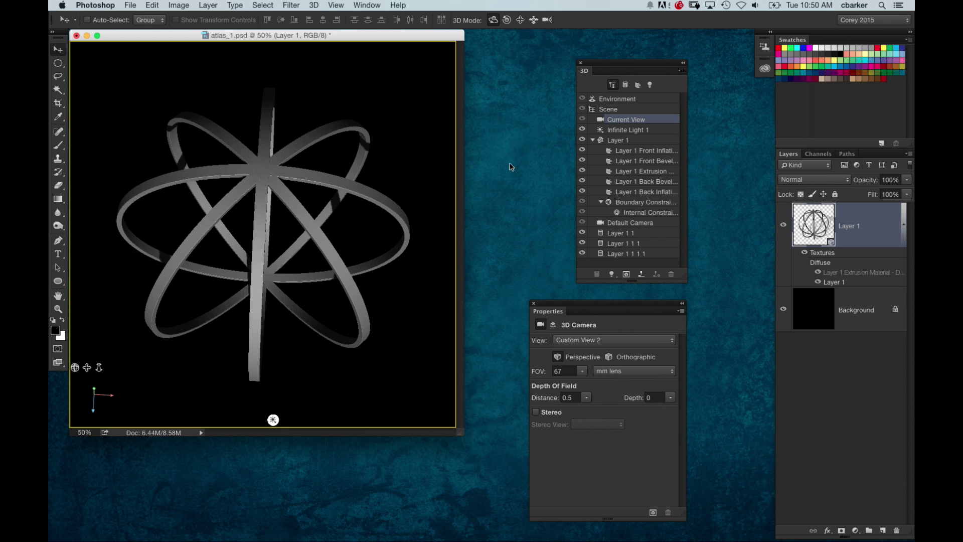
{"action": "mouse_move", "coordinate": [511, 167]}
{"action": "left_mouse_down"}
{"action": "mouse_move", "coordinate": [522, 155]}
{"action": "mouse_move", "coordinate": [516, 176]}
{"action": "mouse_move", "coordinate": [501, 174]}
{"action": "mouse_move", "coordinate": [511, 152]}
{"action": "mouse_move", "coordinate": [514, 167]}
{"action": "left_mouse_up"}
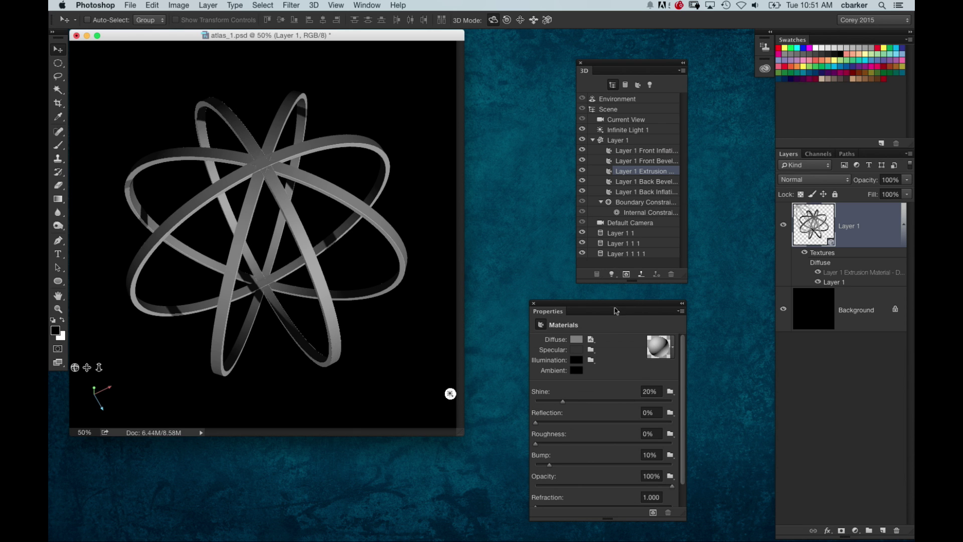
Step: Fill the extrusion's diffuse texture with red, then save and close it
{"action": "left_click", "coordinate": [591, 339]}
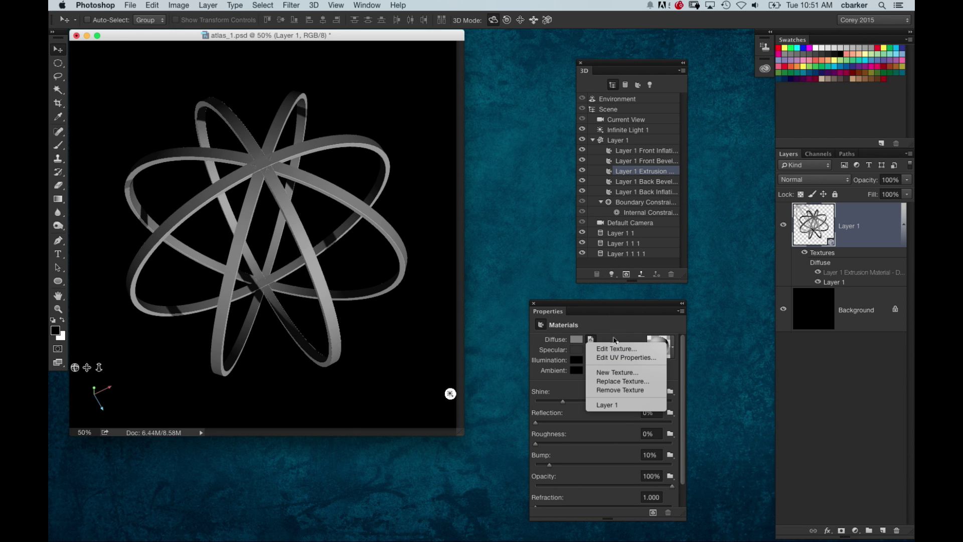
{"action": "left_click", "coordinate": [616, 348]}
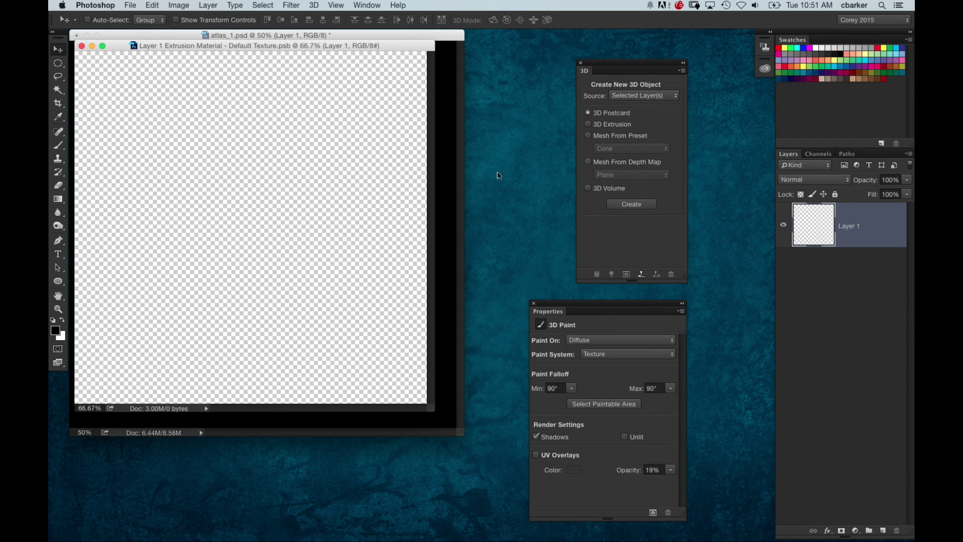
{"action": "left_click", "coordinate": [788, 67]}
{"action": "key", "text": "alt+BackSpace"}
{"action": "key", "text": "super+s"}
{"action": "key", "text": "super+w"}
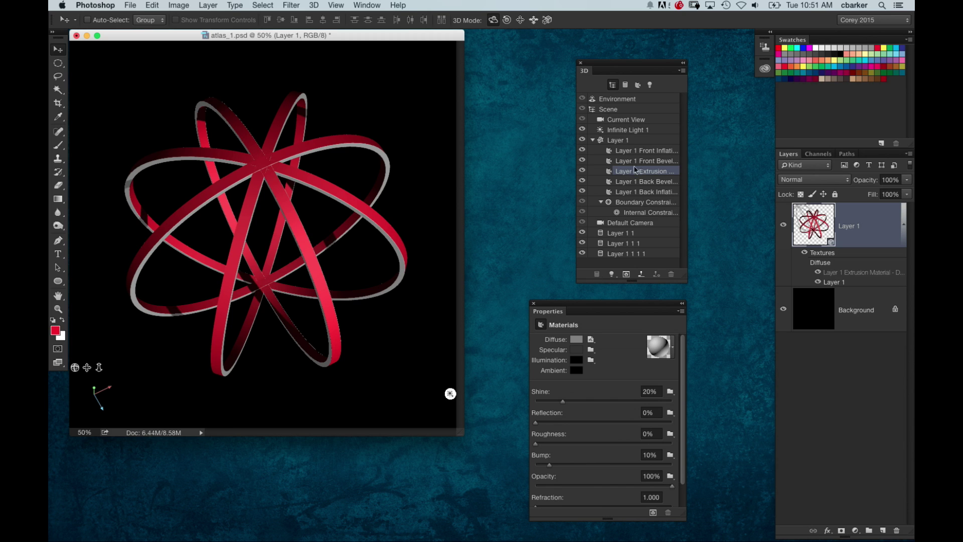
Step: Fill the front inflation material's diffuse texture with green, then save and close it
{"action": "left_click", "coordinate": [652, 155]}
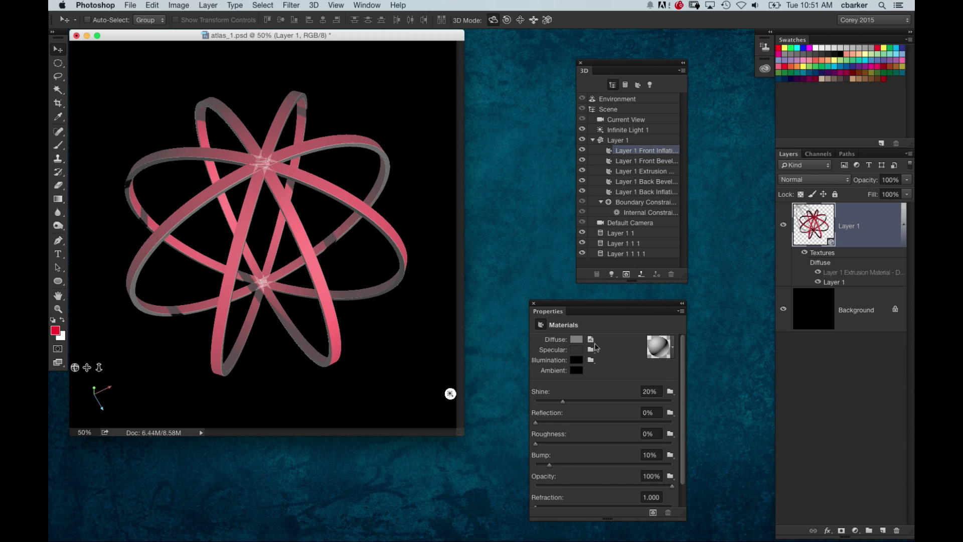
{"action": "left_click", "coordinate": [591, 340]}
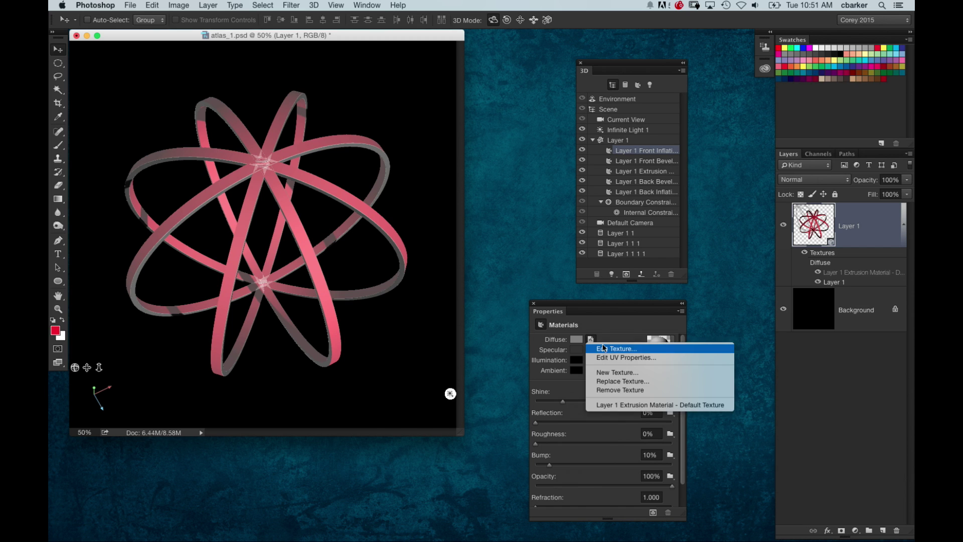
{"action": "left_click", "coordinate": [582, 348]}
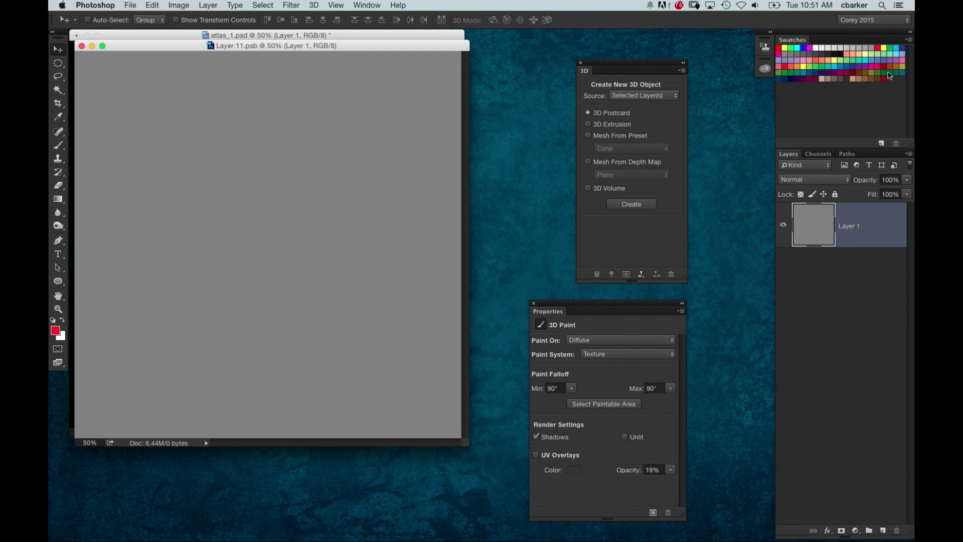
{"action": "key", "text": "alt+BackSpace"}
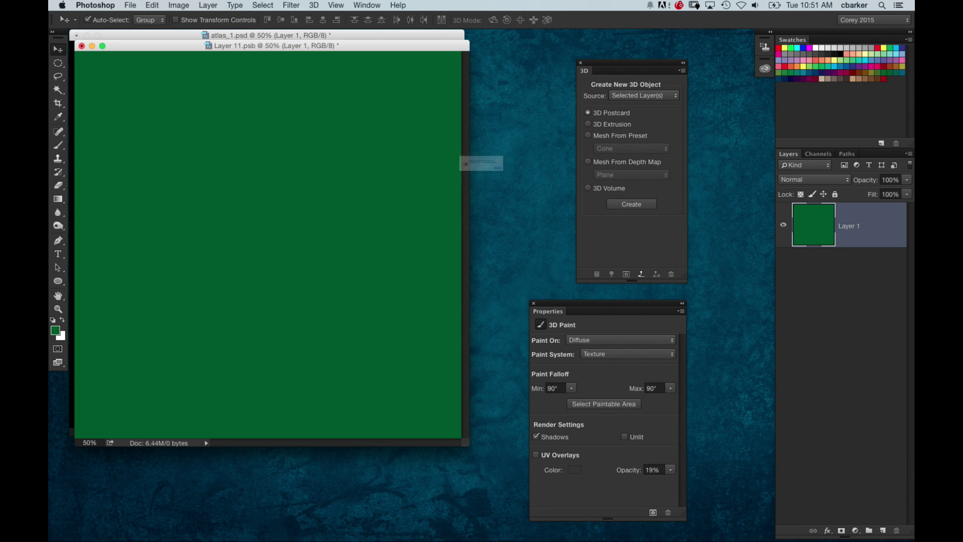
{"action": "key", "text": "super+s"}
{"action": "key", "text": "super+w"}
{"action": "left_click", "coordinate": [412, 167]}
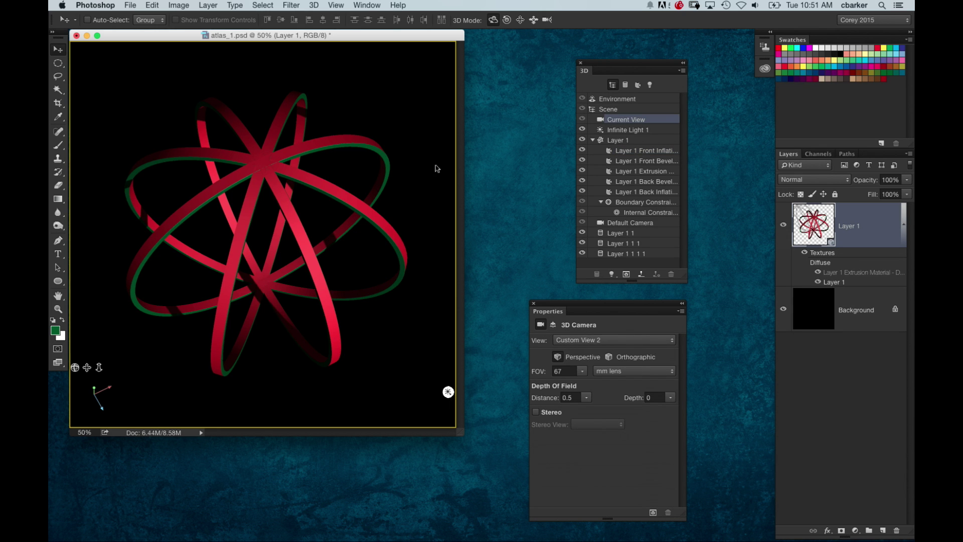
Step: Orbit the 3D camera until the red and green rings read as a sphere-shaped globe
{"action": "left_click_drag", "start_coordinate": [435, 189], "coordinate": [357, 198]}
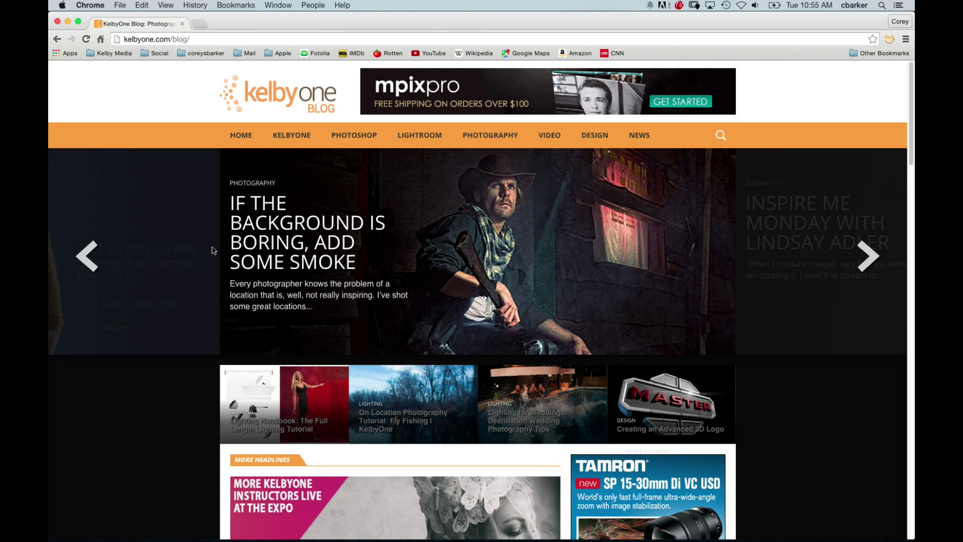
{"action": "scroll", "coordinate": [348, 287], "scroll_direction": "down", "scroll_amount": 4}
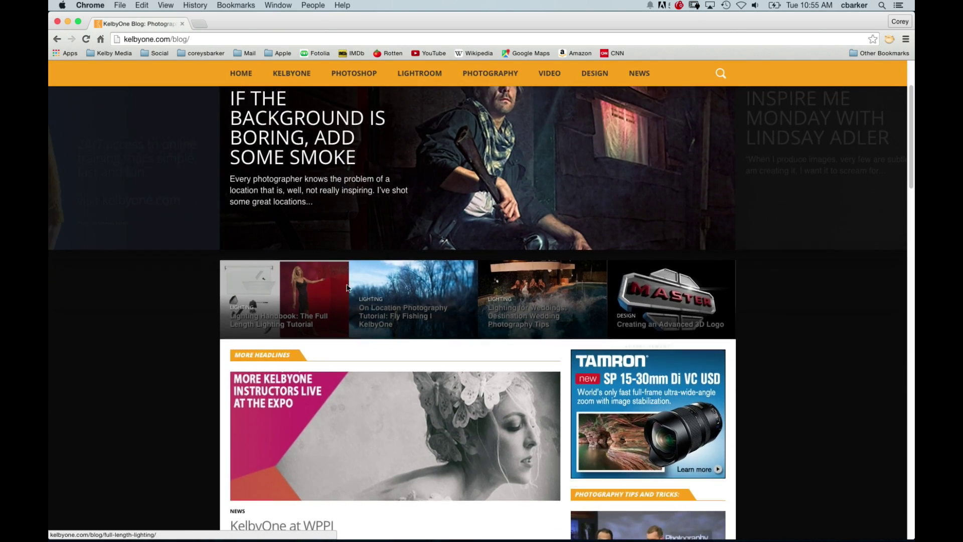
{"action": "scroll", "coordinate": [348, 288], "scroll_direction": "up", "scroll_amount": 3}
{"action": "scroll", "coordinate": [371, 272], "scroll_direction": "down", "scroll_amount": 2}
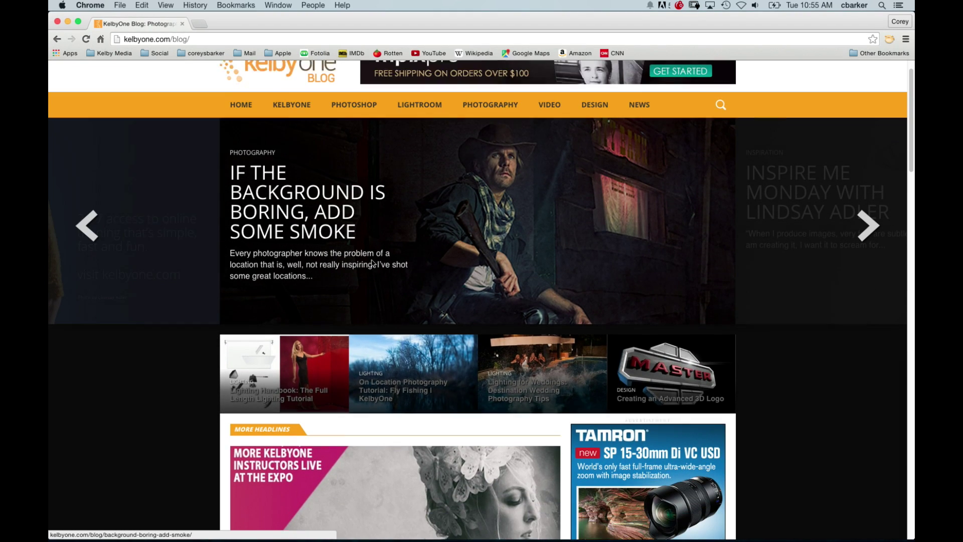
{"action": "scroll", "coordinate": [323, 187], "scroll_direction": "up", "scroll_amount": 1}
{"action": "scroll", "coordinate": [381, 216], "scroll_direction": "down", "scroll_amount": 6}
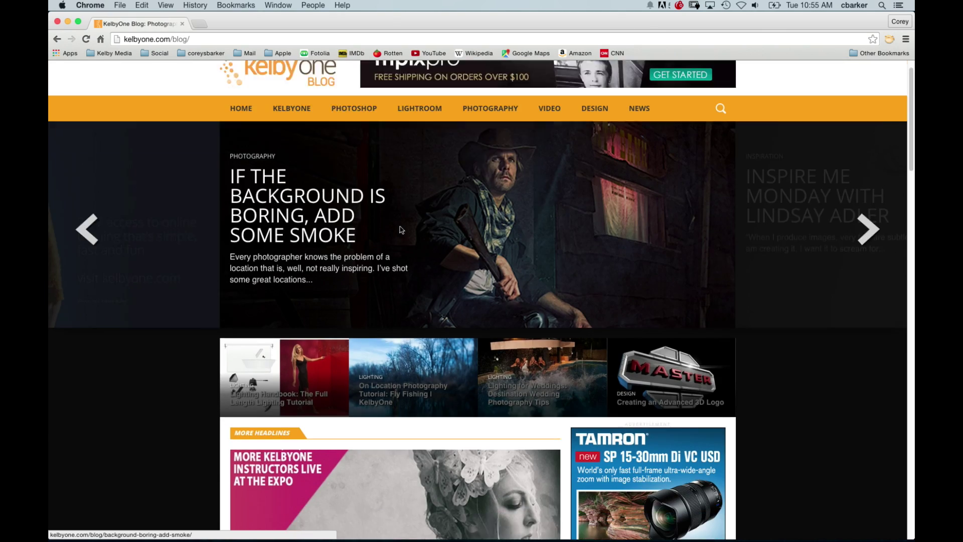
{"action": "scroll", "coordinate": [400, 229], "scroll_direction": "up", "scroll_amount": 6}
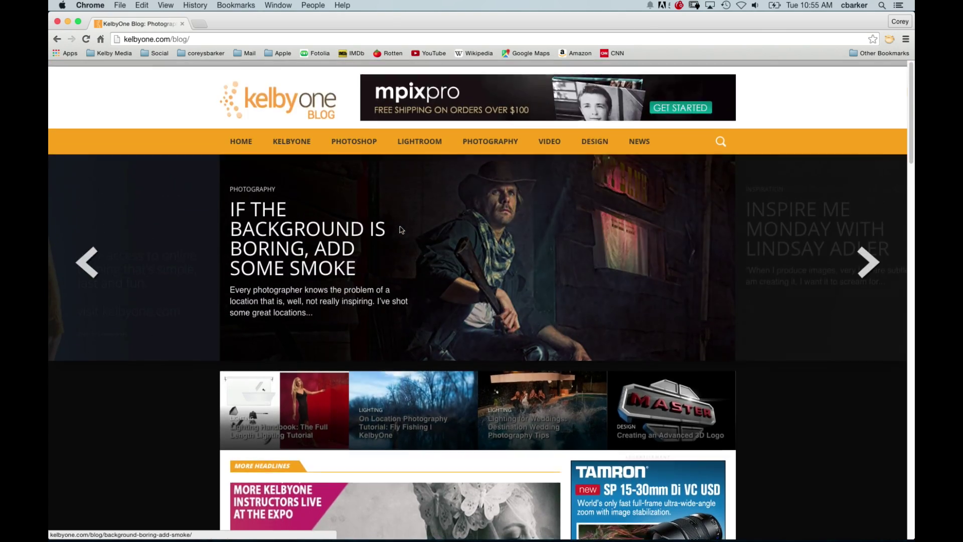
{"action": "scroll", "coordinate": [400, 228], "scroll_direction": "down", "scroll_amount": 15}
{"action": "scroll", "coordinate": [399, 230], "scroll_direction": "down", "scroll_amount": 10}
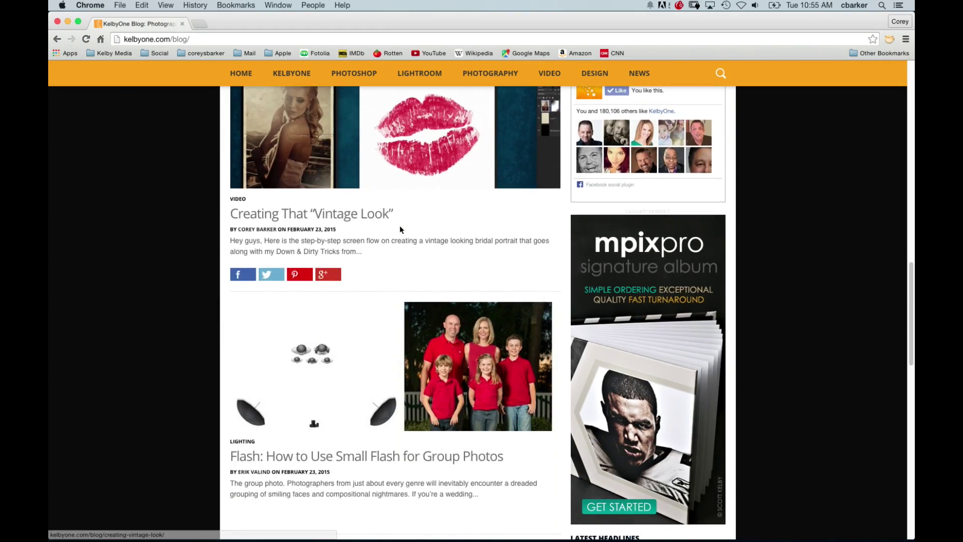
{"action": "scroll", "coordinate": [400, 230], "scroll_direction": "up", "scroll_amount": 2}
{"action": "scroll", "coordinate": [400, 229], "scroll_direction": "down", "scroll_amount": 15}
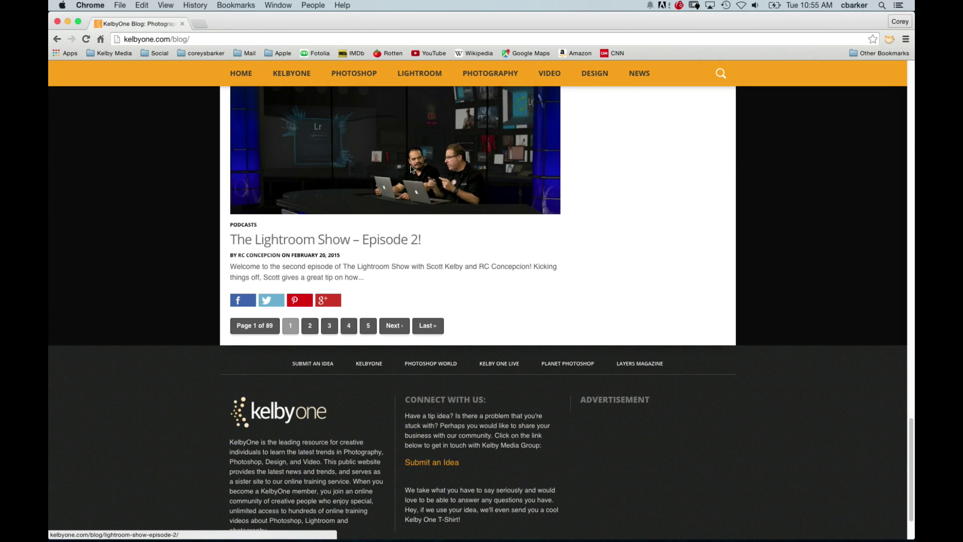
{"action": "scroll", "coordinate": [410, 169], "scroll_direction": "up", "scroll_amount": 2}
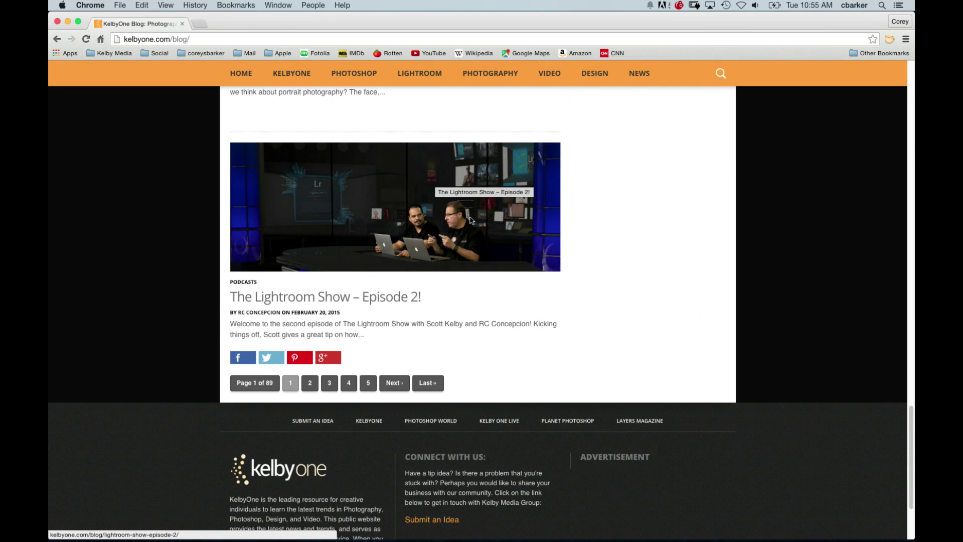
{"action": "scroll", "coordinate": [472, 220], "scroll_direction": "up", "scroll_amount": 20}
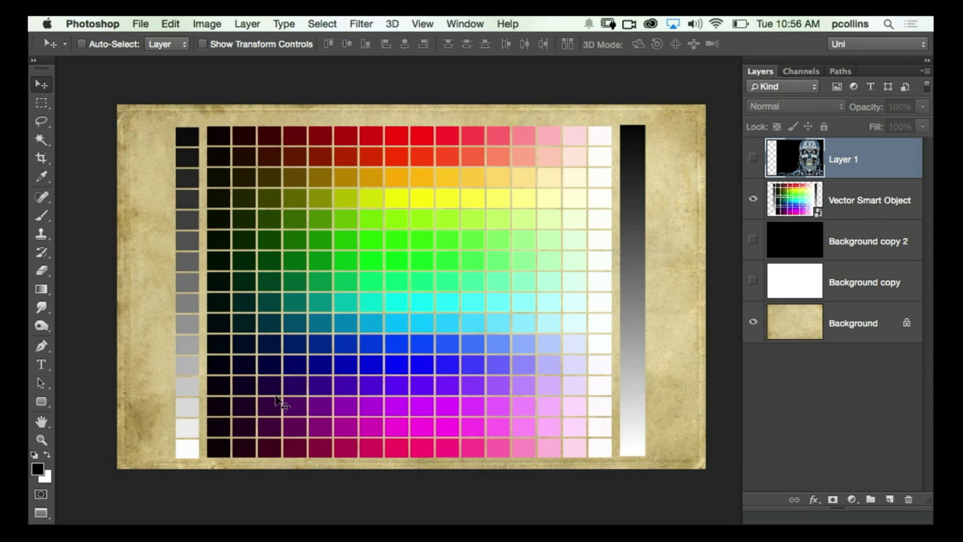
Step: Open the swatch layer's Blending Options, cancel without changes, and pan the swatch grid up-left
{"action": "double_click", "coordinate": [915, 213]}
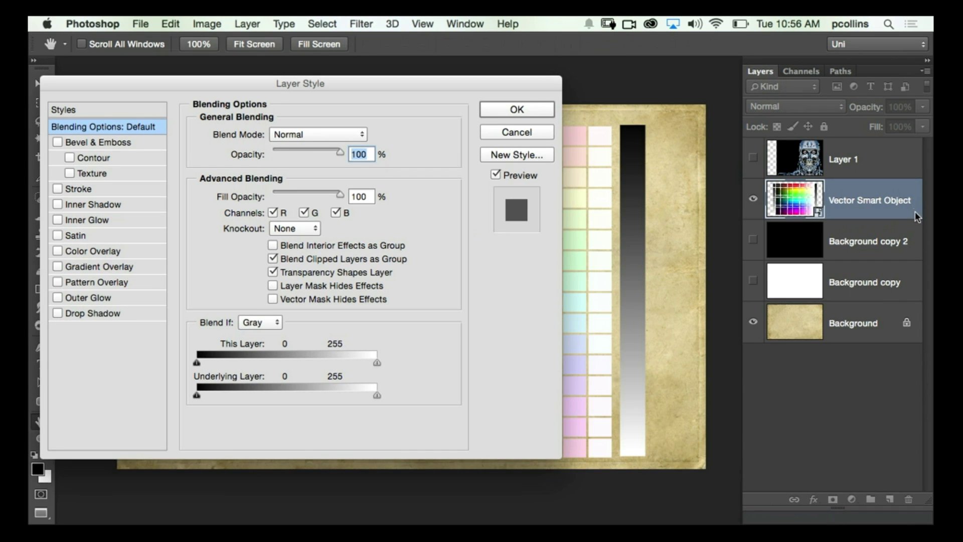
{"action": "left_click_drag", "start_coordinate": [459, 83], "coordinate": [913, 94]}
{"action": "left_click_drag", "start_coordinate": [721, 93], "coordinate": [533, 99]}
{"action": "left_click", "coordinate": [876, 141]}
{"action": "left_click_drag", "start_coordinate": [651, 182], "coordinate": [544, 144]}
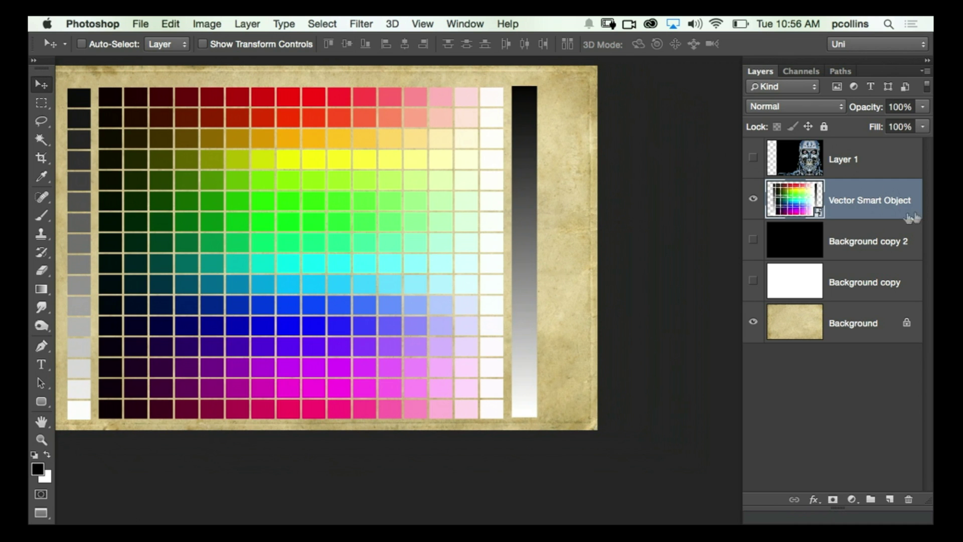
Step: Reopen the Vector Smart Object's Blending Options, dialog moved right, blend mode left at Normal
{"action": "double_click", "coordinate": [907, 208]}
{"action": "double_click", "coordinate": [915, 215]}
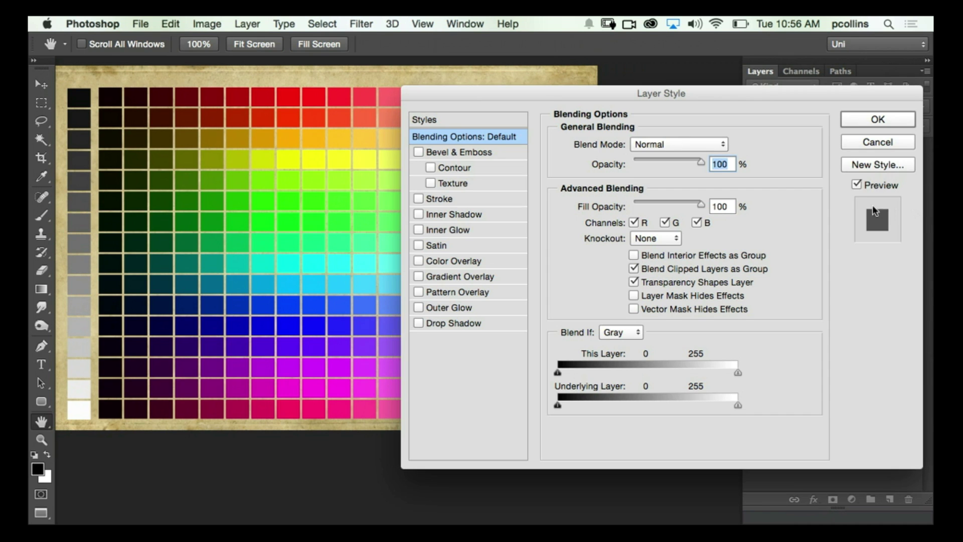
{"action": "left_click_drag", "start_coordinate": [758, 100], "coordinate": [917, 76]}
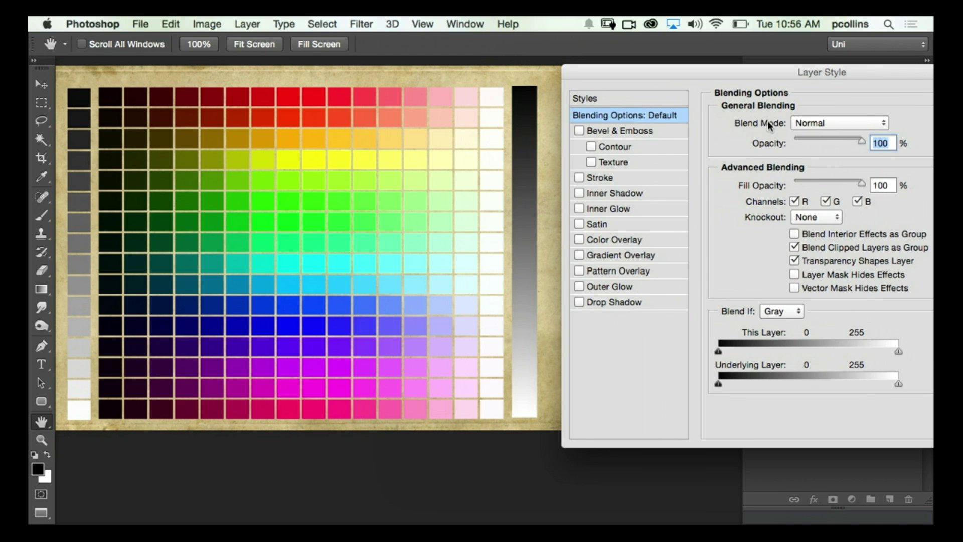
{"action": "left_click", "coordinate": [885, 126]}
{"action": "left_click", "coordinate": [906, 128]}
Step: Reposition the Layer Style dialog so the swatch grid and the layers stay visible
{"action": "left_click_drag", "start_coordinate": [770, 71], "coordinate": [796, 240]}
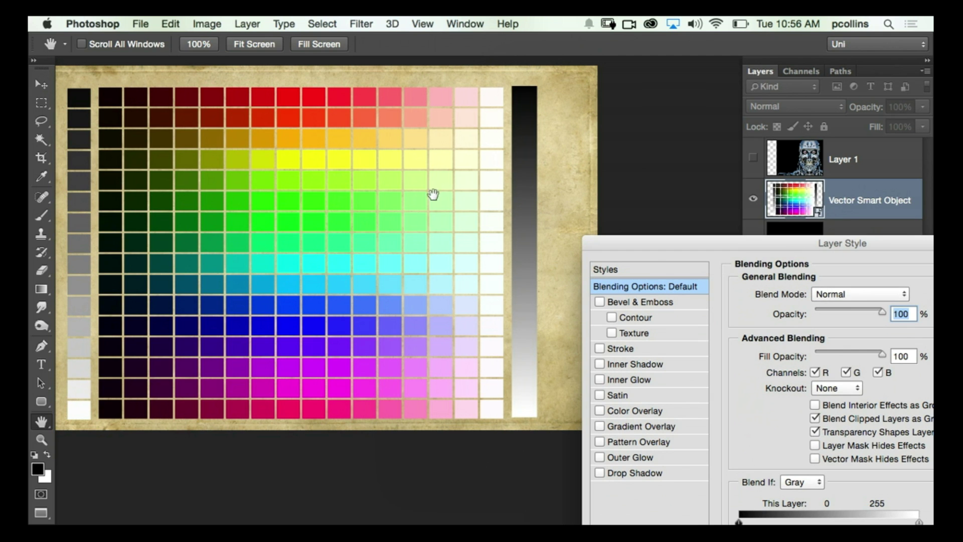
{"action": "left_click_drag", "start_coordinate": [679, 248], "coordinate": [658, 71]}
{"action": "left_click_drag", "start_coordinate": [782, 74], "coordinate": [759, 69]}
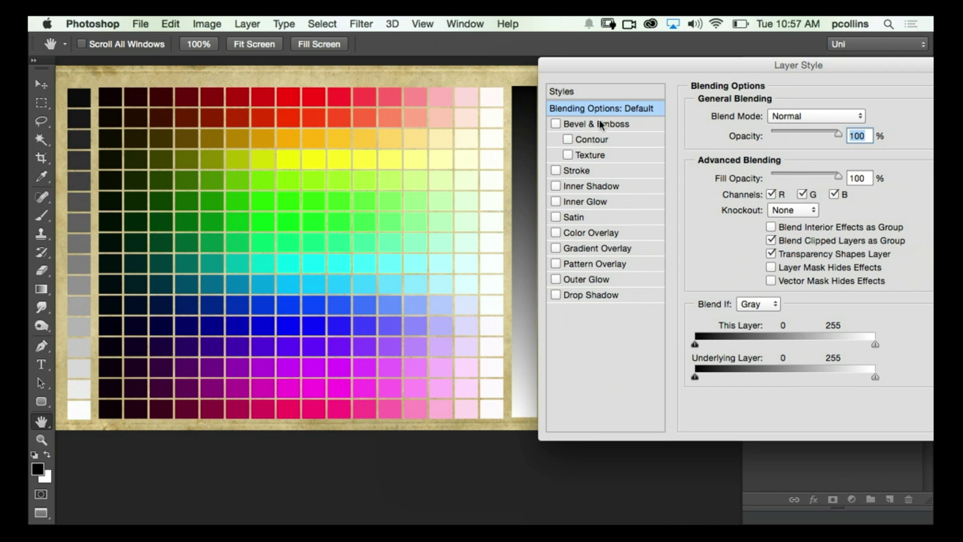
{"action": "left_click_drag", "start_coordinate": [651, 64], "coordinate": [669, 62]}
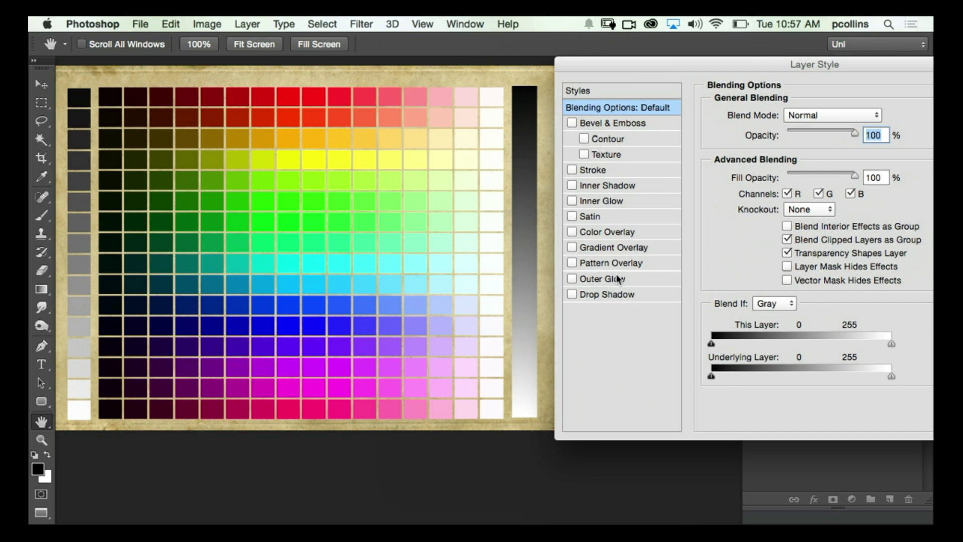
{"action": "left_click_drag", "start_coordinate": [771, 61], "coordinate": [782, 53]}
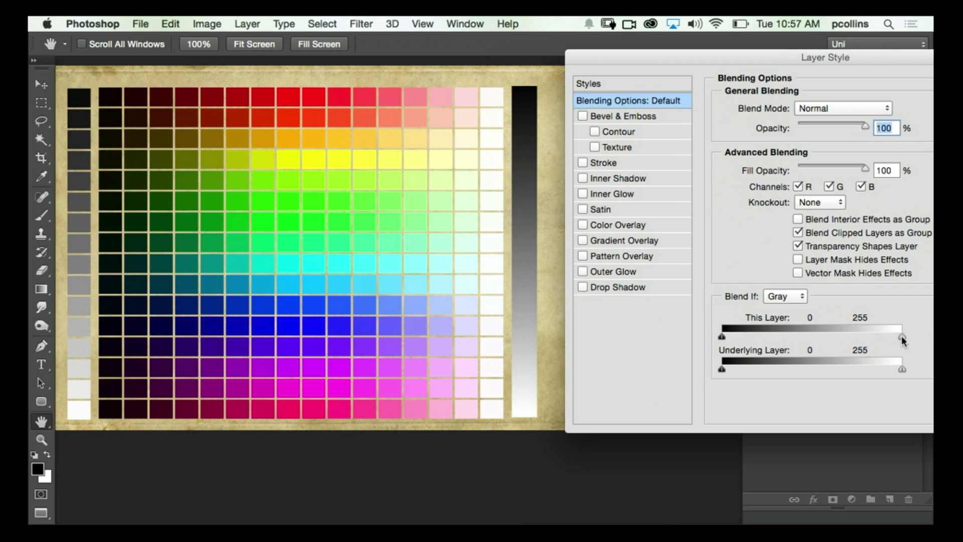
{"action": "left_click_drag", "start_coordinate": [901, 336], "coordinate": [884, 339]}
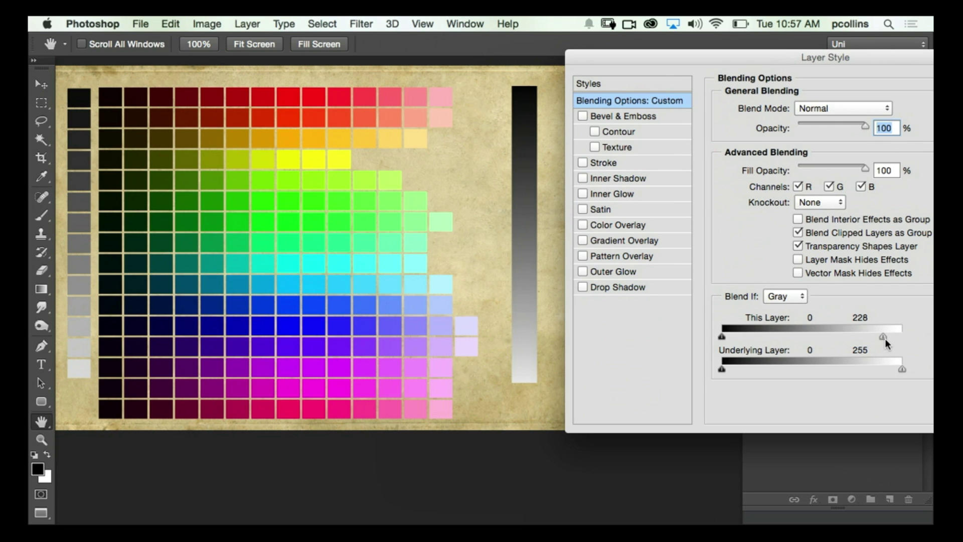
{"action": "left_click_drag", "start_coordinate": [869, 339], "coordinate": [823, 336]}
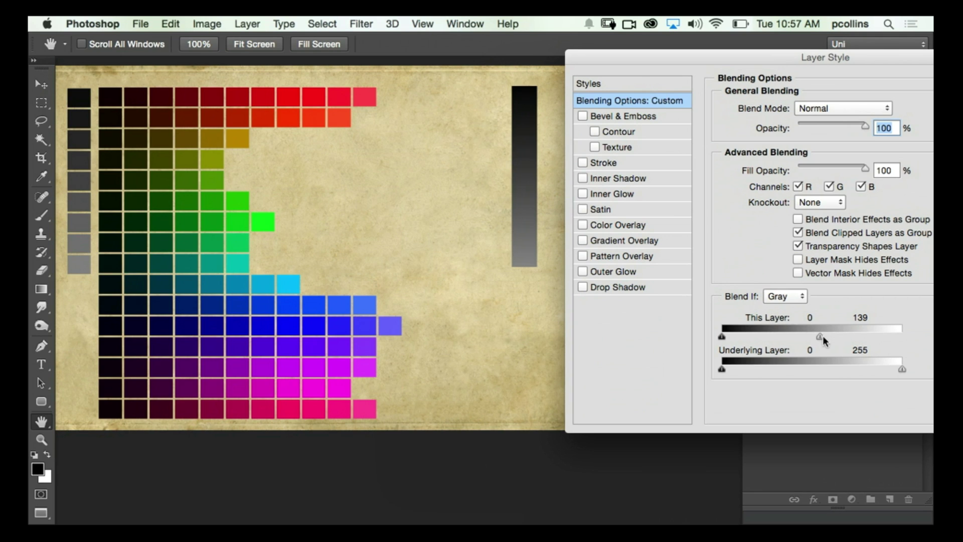
{"action": "left_click_drag", "start_coordinate": [823, 337], "coordinate": [812, 337]}
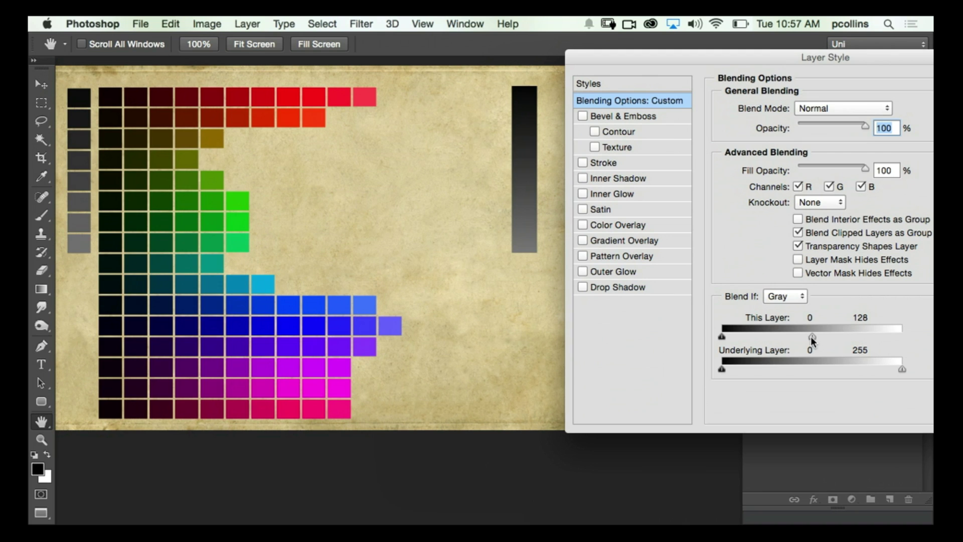
{"action": "left_click_drag", "start_coordinate": [812, 336], "coordinate": [912, 338]}
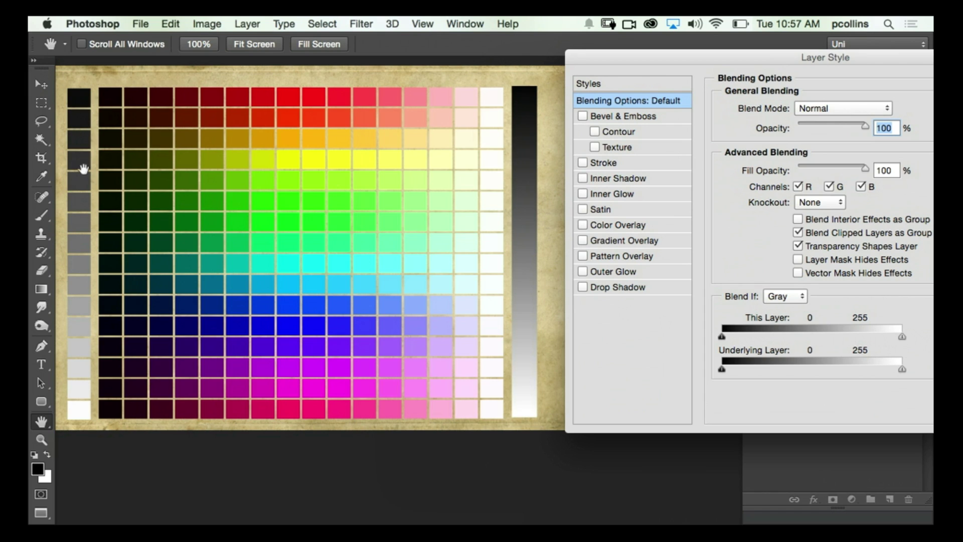
{"action": "left_click_drag", "start_coordinate": [728, 332], "coordinate": [757, 335]}
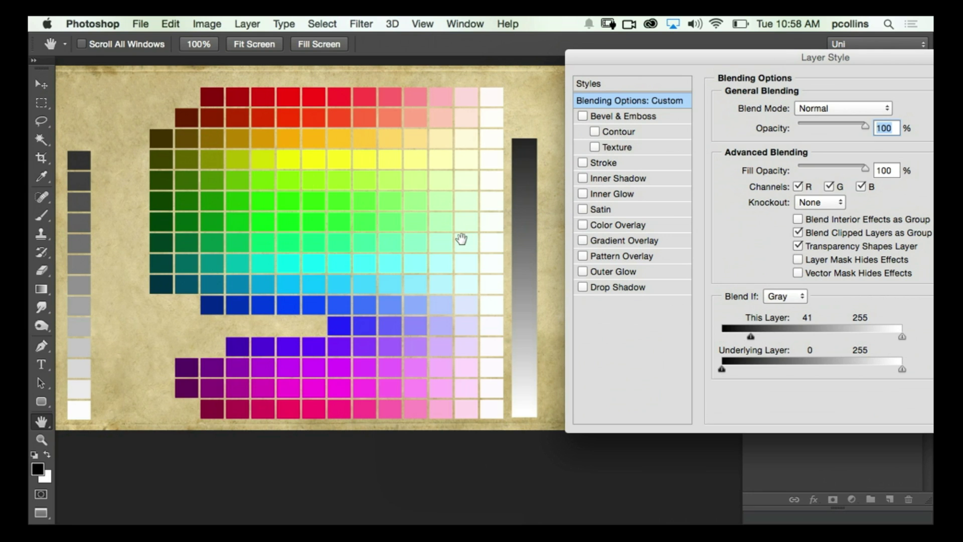
{"action": "left_click_drag", "start_coordinate": [750, 338], "coordinate": [785, 342]}
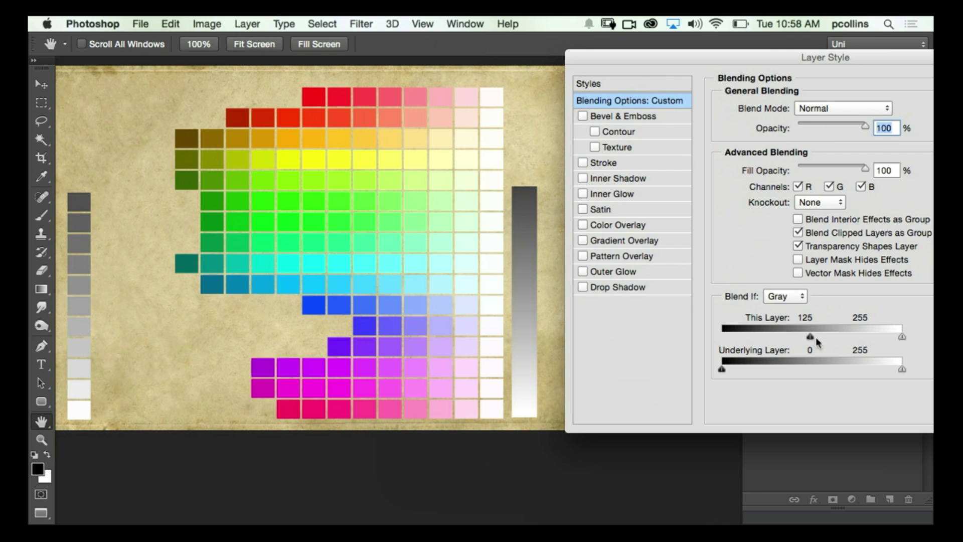
{"action": "left_click_drag", "start_coordinate": [812, 336], "coordinate": [829, 337]}
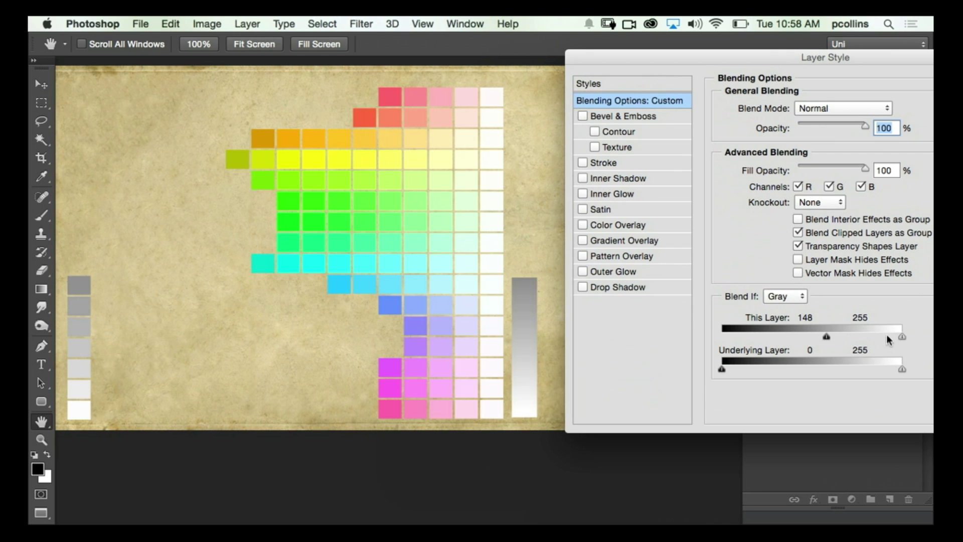
{"action": "left_click_drag", "start_coordinate": [886, 335], "coordinate": [841, 336]}
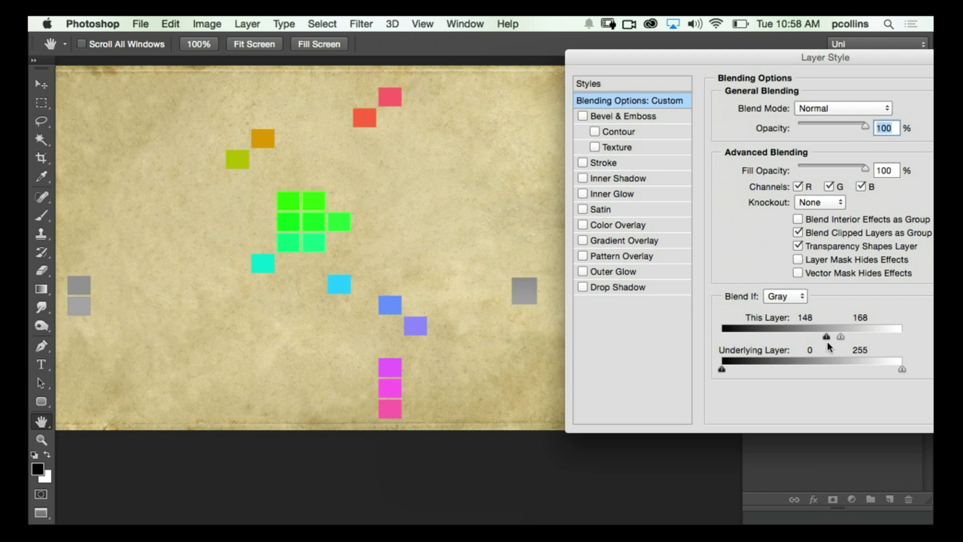
{"action": "left_click_drag", "start_coordinate": [842, 339], "coordinate": [904, 337]}
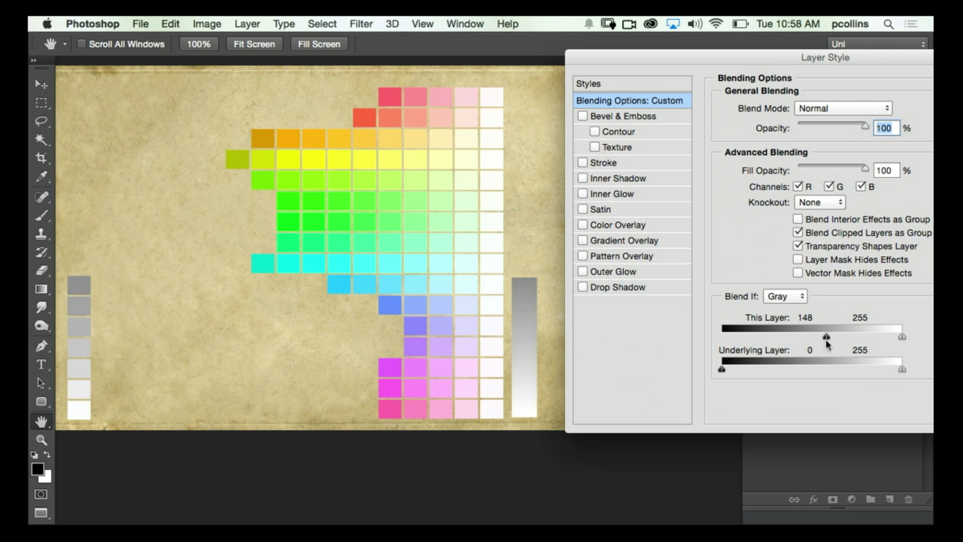
{"action": "left_click_drag", "start_coordinate": [827, 337], "coordinate": [714, 349]}
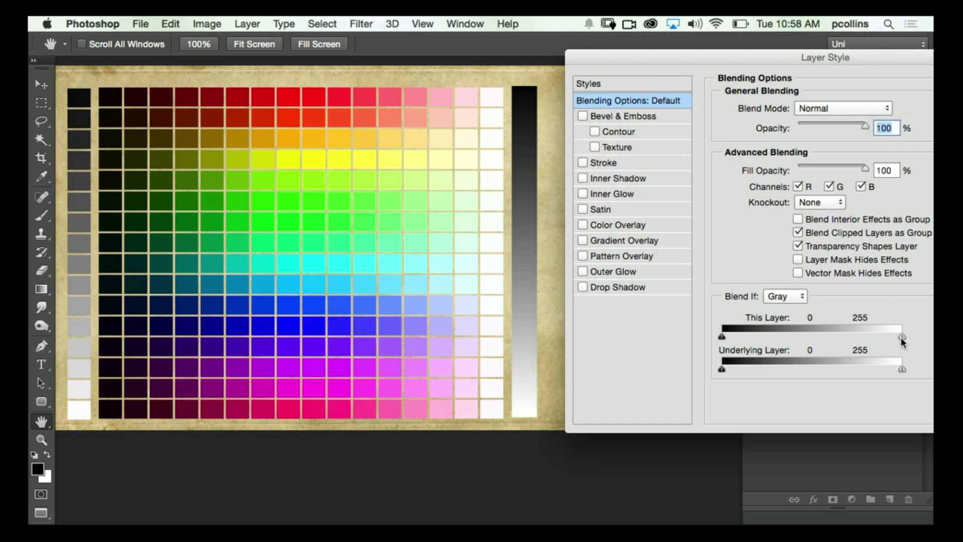
{"action": "left_click_drag", "start_coordinate": [901, 336], "coordinate": [897, 336]}
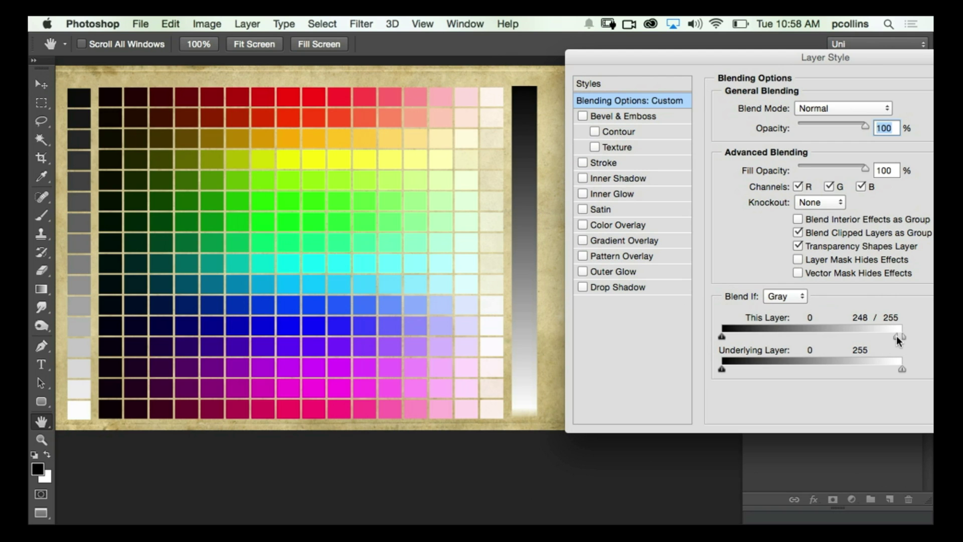
{"action": "mouse_move", "coordinate": [722, 337]}
{"action": "left_mouse_down"}
{"action": "mouse_move", "coordinate": [786, 339]}
{"action": "mouse_move", "coordinate": [723, 336]}
{"action": "left_mouse_up"}
{"action": "left_click_drag", "start_coordinate": [895, 335], "coordinate": [894, 336]}
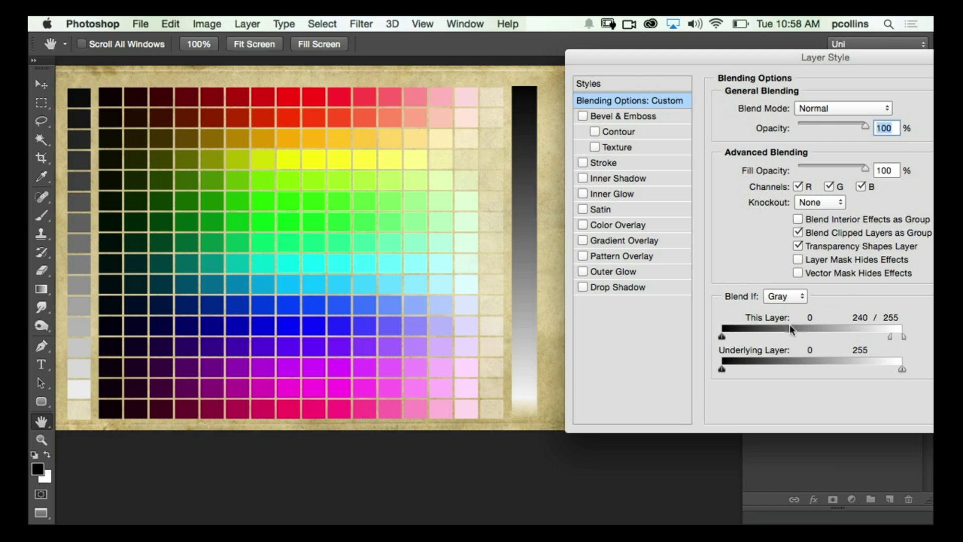
{"action": "left_click_drag", "start_coordinate": [890, 337], "coordinate": [847, 342]}
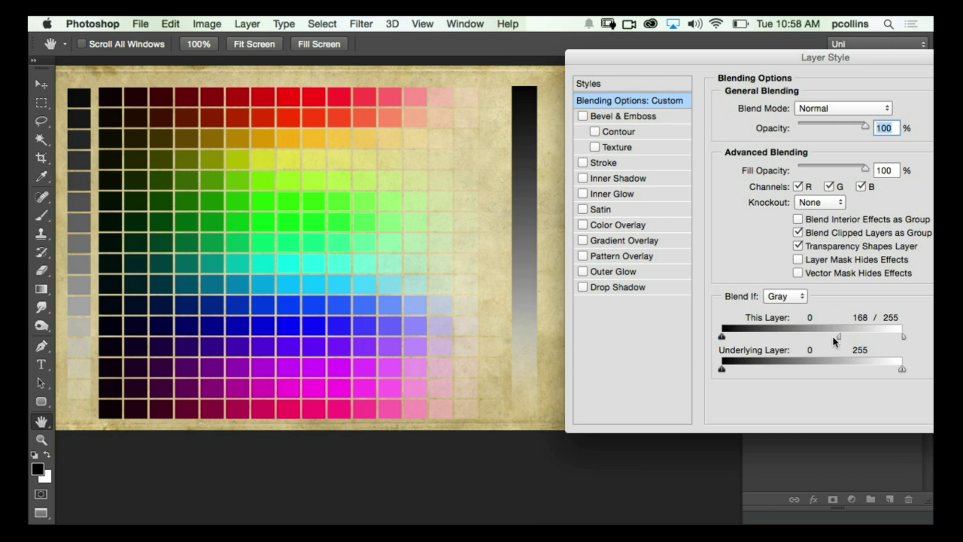
{"action": "left_click_drag", "start_coordinate": [723, 334], "coordinate": [769, 339]}
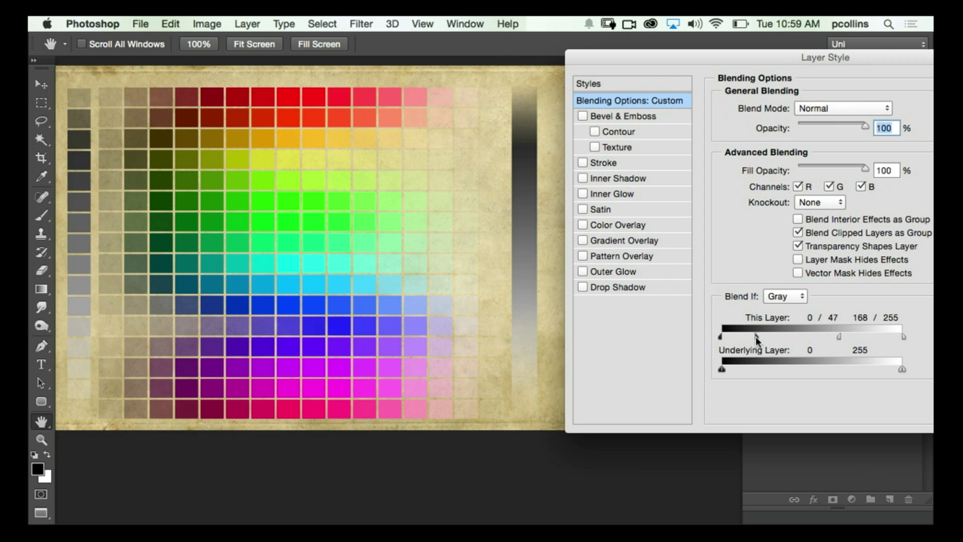
{"action": "left_click_drag", "start_coordinate": [756, 336], "coordinate": [712, 340]}
{"action": "left_click_drag", "start_coordinate": [841, 336], "coordinate": [913, 341]}
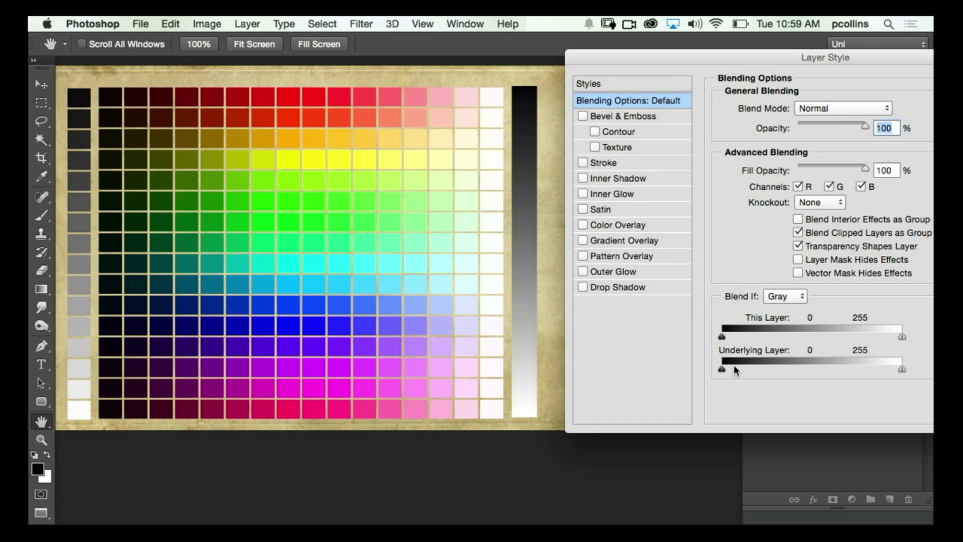
{"action": "left_click_drag", "start_coordinate": [722, 371], "coordinate": [791, 371]}
{"action": "left_click_drag", "start_coordinate": [833, 367], "coordinate": [846, 371]}
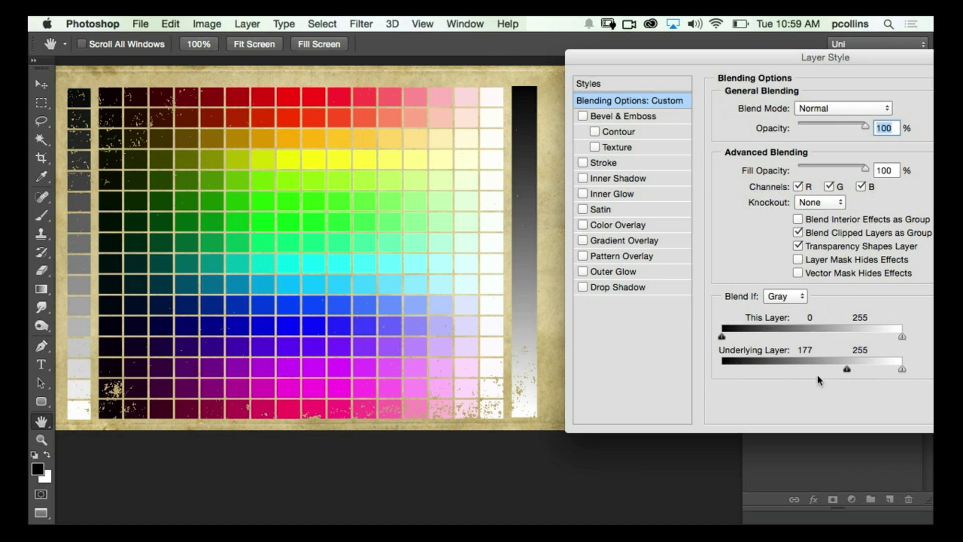
{"action": "left_click_drag", "start_coordinate": [848, 369], "coordinate": [867, 372]}
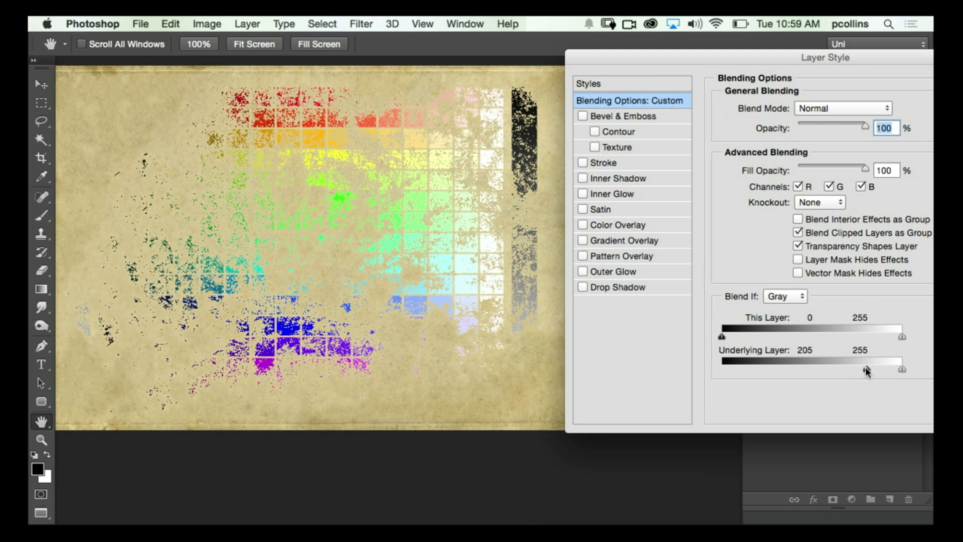
{"action": "left_click_drag", "start_coordinate": [866, 368], "coordinate": [714, 370]}
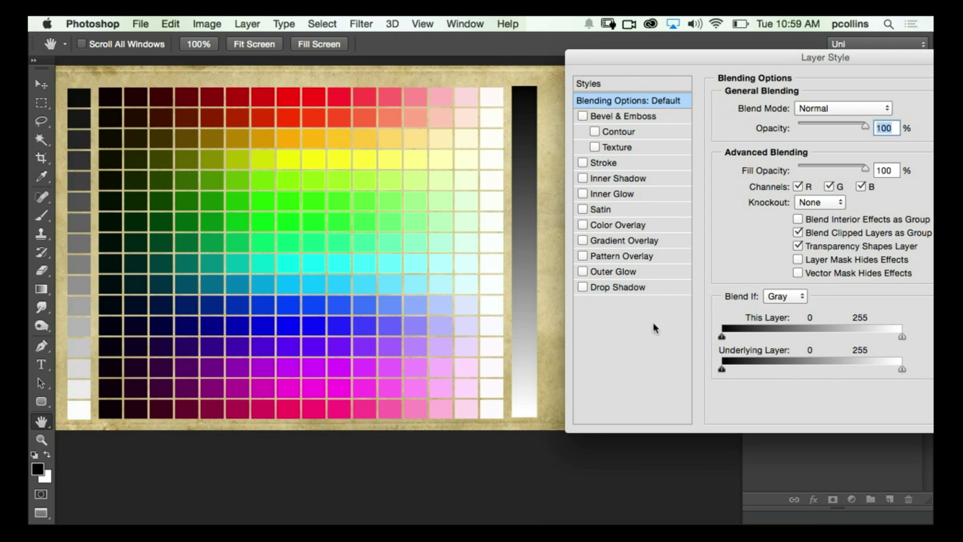
{"action": "left_click_drag", "start_coordinate": [901, 368], "coordinate": [891, 370]}
{"action": "mouse_move", "coordinate": [824, 376]}
{"action": "left_mouse_down"}
{"action": "mouse_move", "coordinate": [904, 371]}
{"action": "mouse_move", "coordinate": [836, 374]}
{"action": "left_mouse_up"}
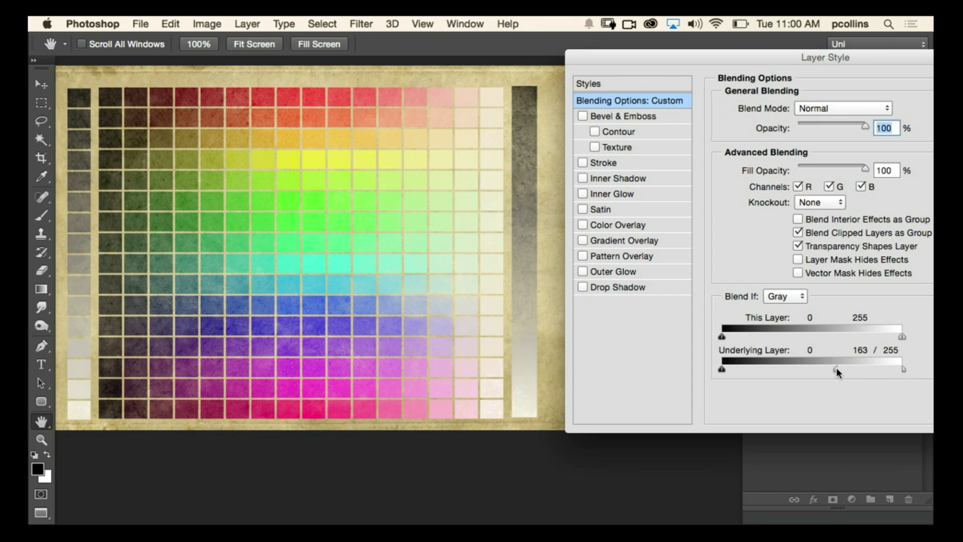
{"action": "left_click_drag", "start_coordinate": [837, 372], "coordinate": [911, 370]}
{"action": "left_click_drag", "start_coordinate": [887, 63], "coordinate": [790, 71]}
{"action": "left_click_drag", "start_coordinate": [886, 72], "coordinate": [828, 76]}
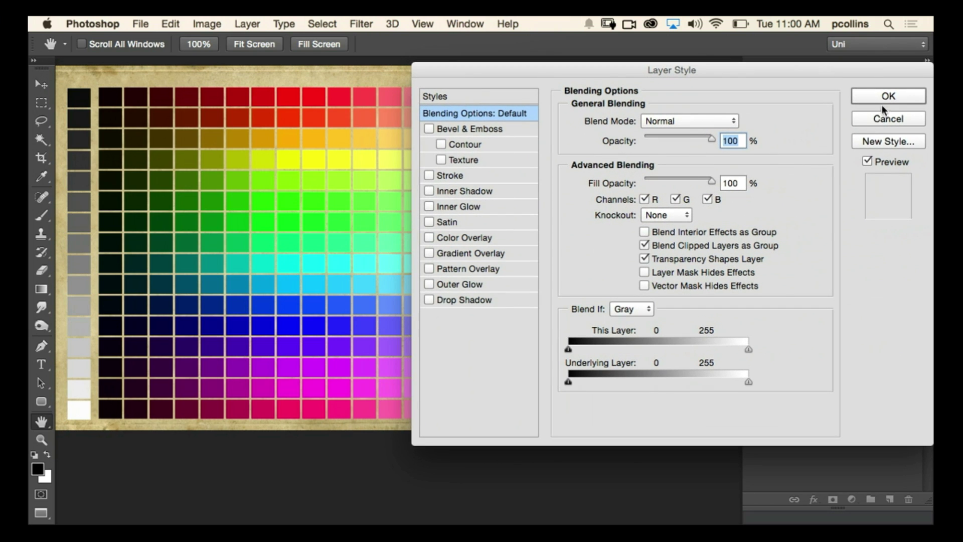
Step: Discard the grid's changes, hide the swatch layer, and open Layer 1's Blending Options
{"action": "left_click", "coordinate": [887, 119]}
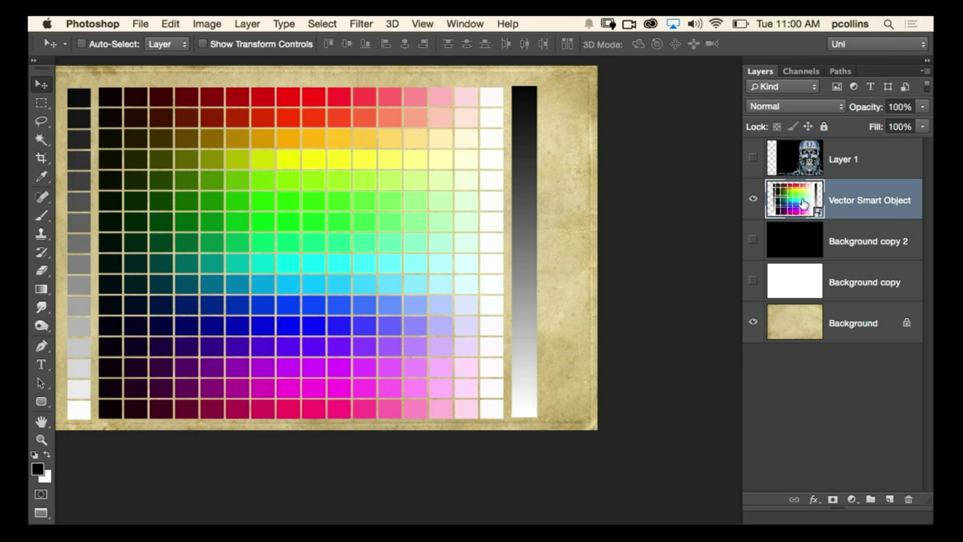
{"action": "left_click", "coordinate": [753, 198]}
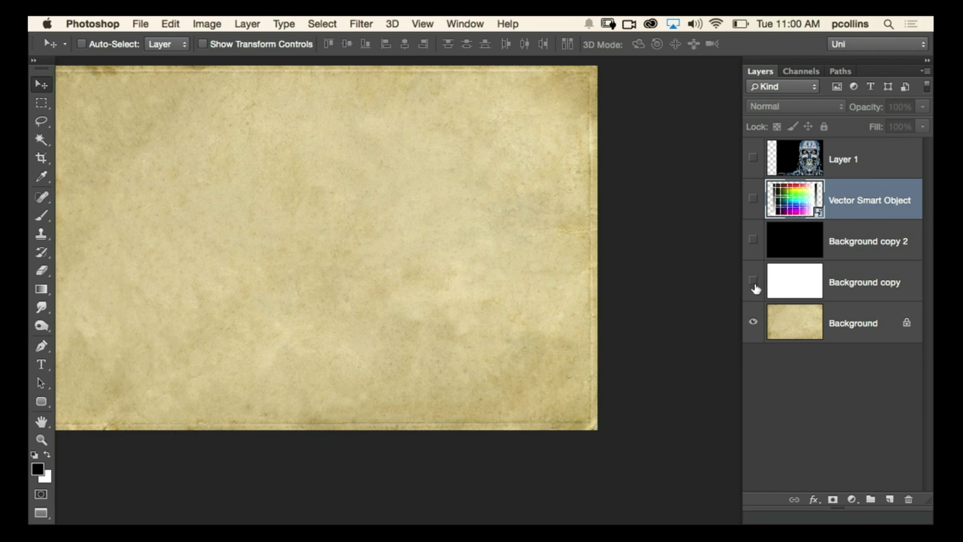
{"action": "left_click", "coordinate": [755, 159]}
{"action": "left_click", "coordinate": [852, 159]}
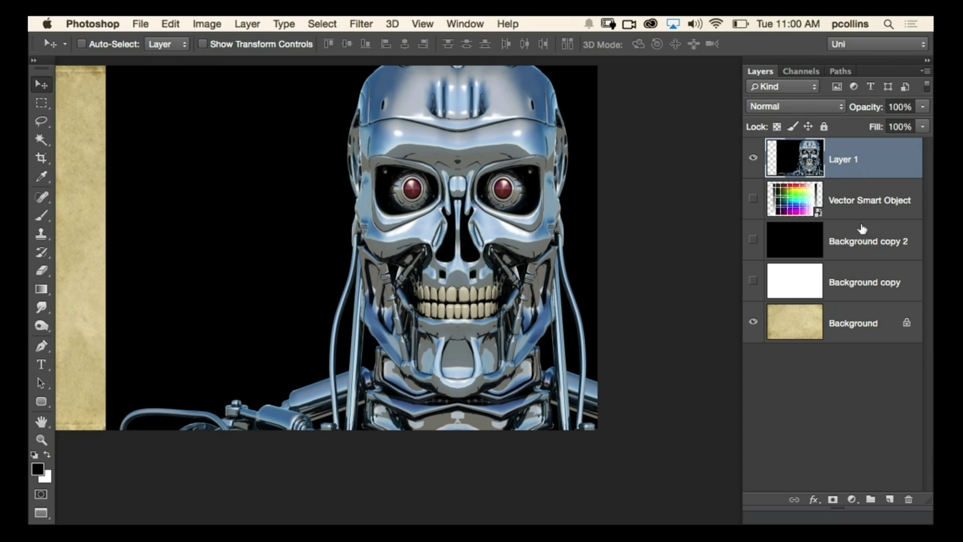
{"action": "double_click", "coordinate": [892, 166]}
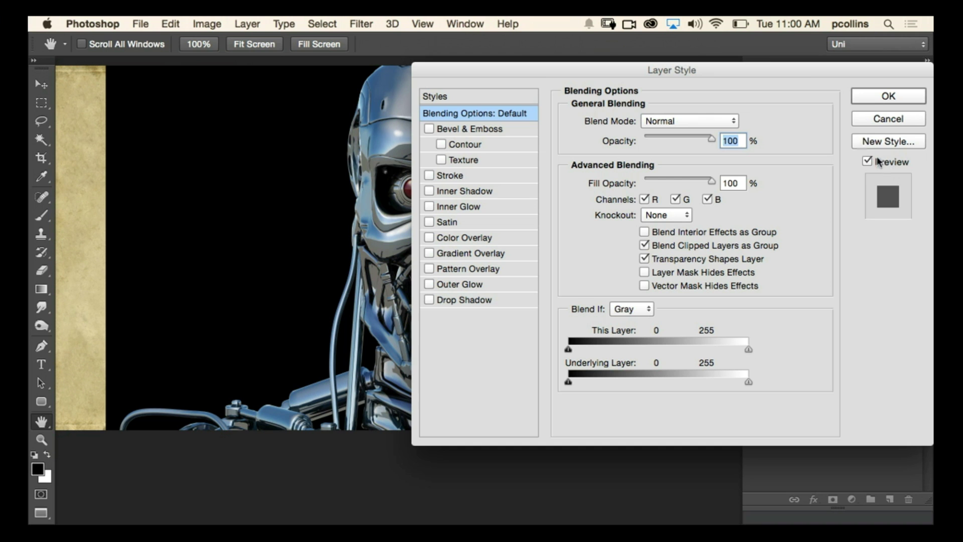
{"action": "left_click_drag", "start_coordinate": [715, 70], "coordinate": [887, 64]}
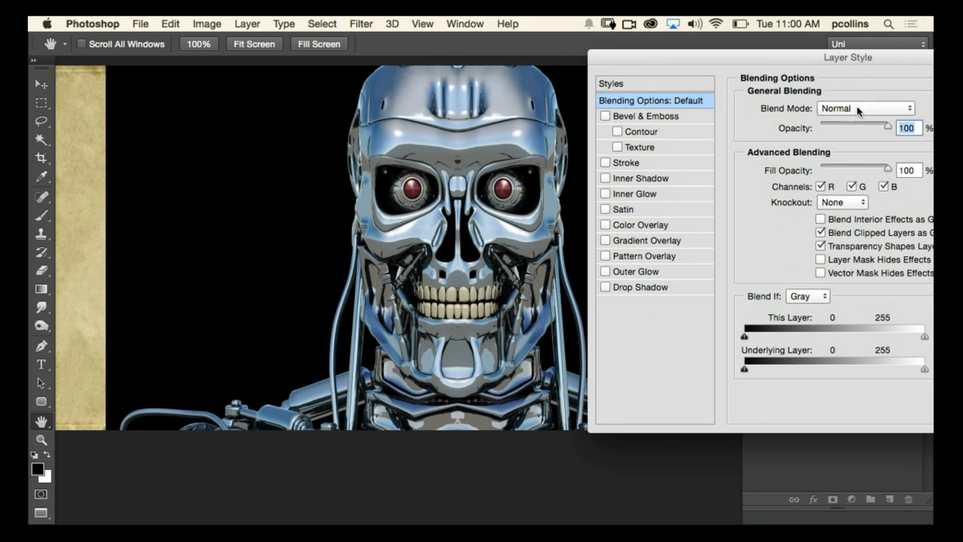
Step: Split Blend If sliders: This Layer 0/27 and 202/255, Underlying Layer 0/38 and 166/255
{"action": "left_click_drag", "start_coordinate": [746, 338], "coordinate": [769, 332]}
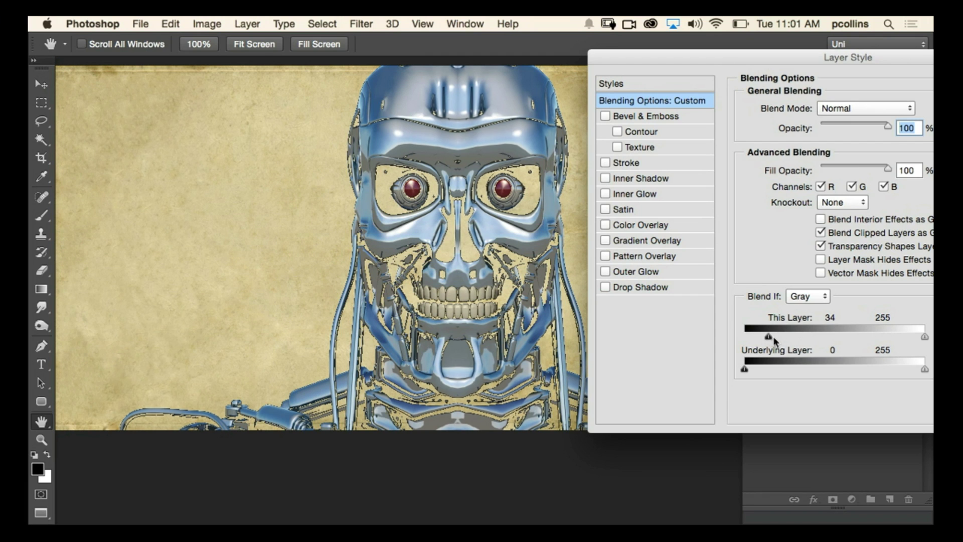
{"action": "mouse_move", "coordinate": [775, 340]}
{"action": "left_mouse_down"}
{"action": "mouse_move", "coordinate": [722, 340]}
{"action": "mouse_move", "coordinate": [765, 337]}
{"action": "left_mouse_up"}
{"action": "left_click_drag", "start_coordinate": [926, 342], "coordinate": [903, 343], "text": "alt"}
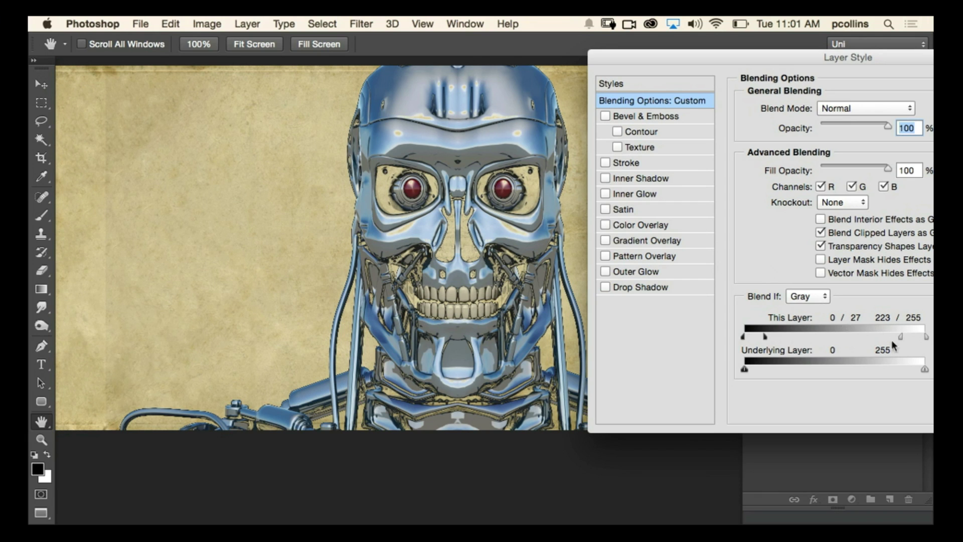
{"action": "left_click_drag", "start_coordinate": [903, 338], "coordinate": [887, 338]}
{"action": "left_click_drag", "start_coordinate": [745, 372], "coordinate": [766, 371]}
{"action": "left_click_drag", "start_coordinate": [924, 370], "coordinate": [860, 370]}
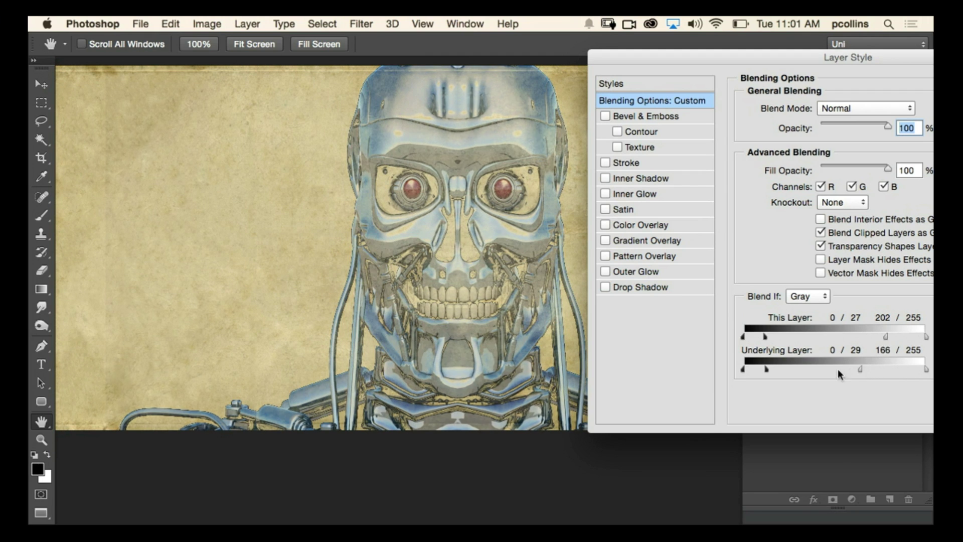
{"action": "left_click_drag", "start_coordinate": [766, 372], "coordinate": [782, 371]}
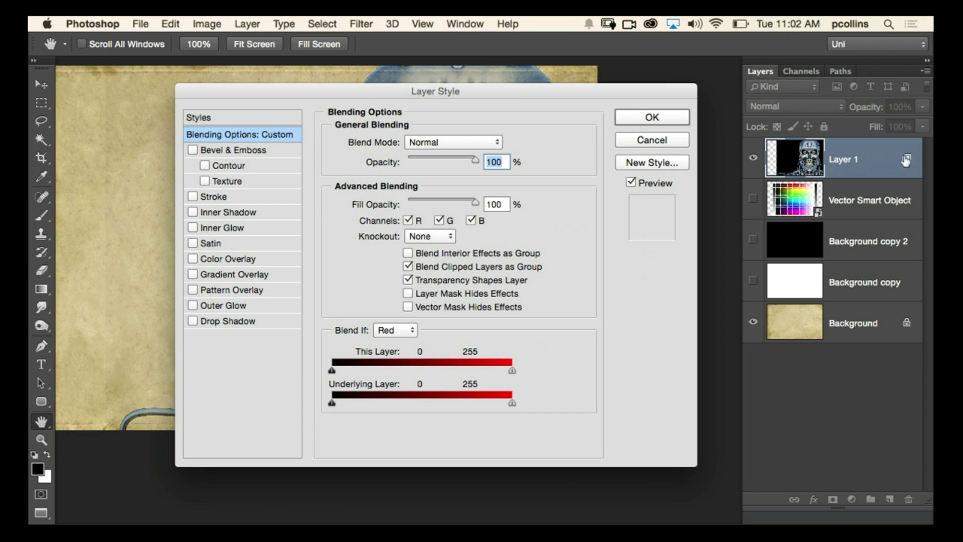
Step: Apply the robot's blend, then reopen Layer 1's Blending Options and check Blend If channels, keeping Gray
{"action": "left_click", "coordinate": [664, 119]}
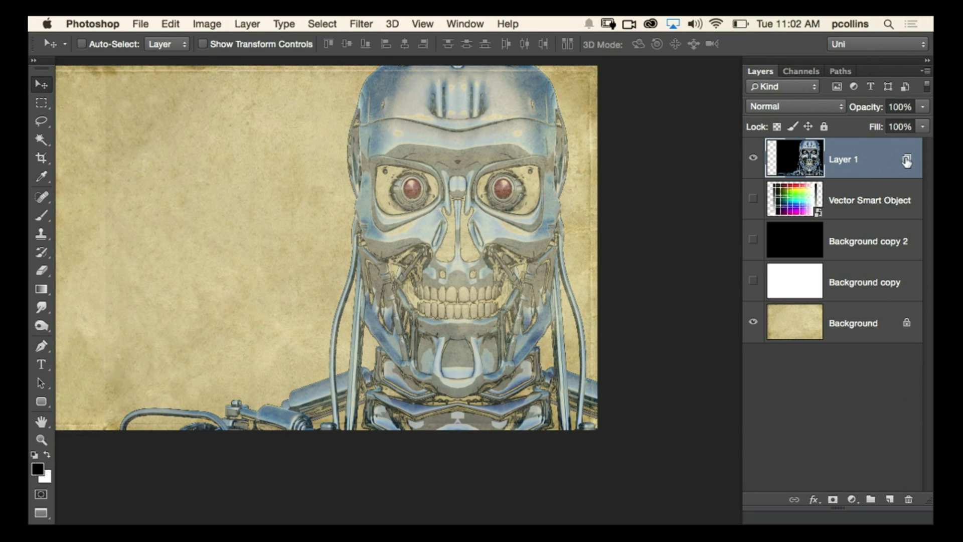
{"action": "double_click", "coordinate": [907, 160]}
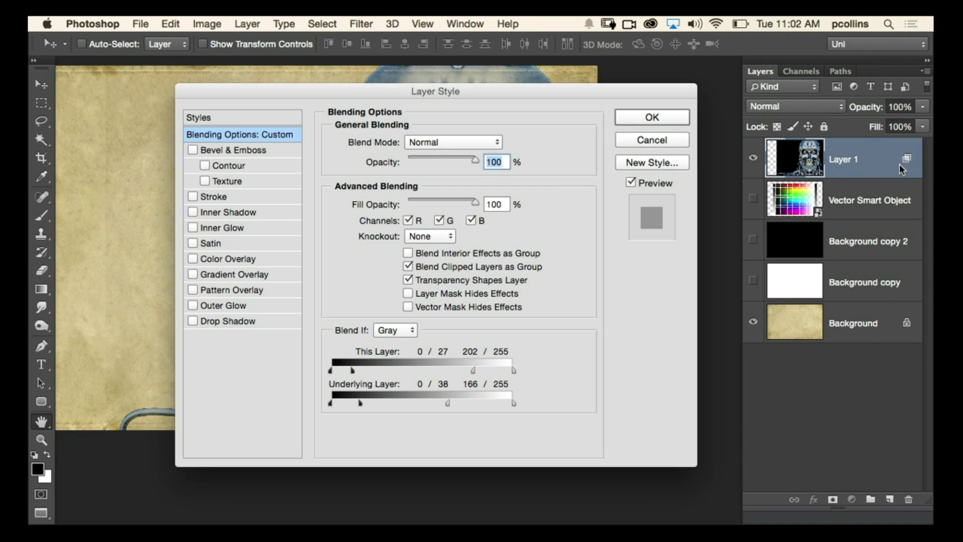
{"action": "left_click", "coordinate": [413, 331]}
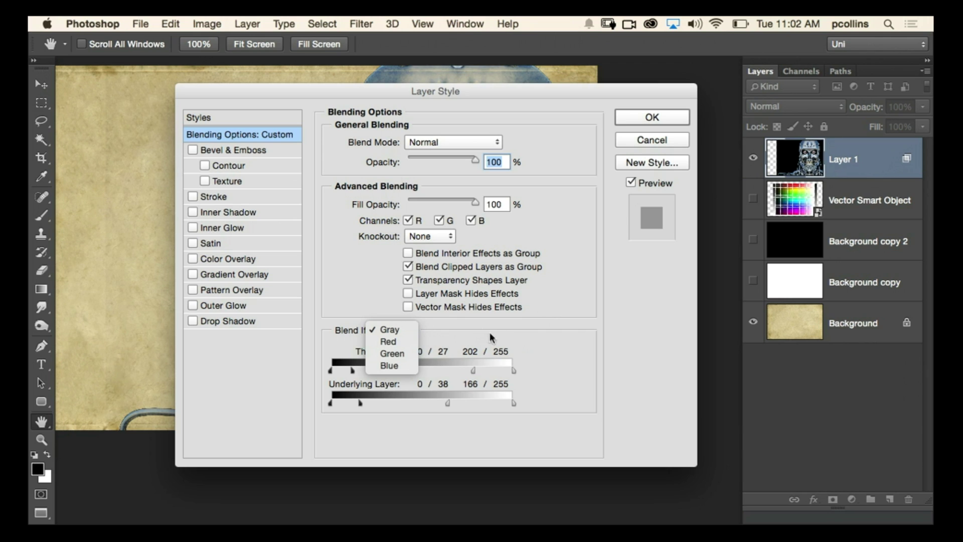
{"action": "left_click", "coordinate": [648, 141]}
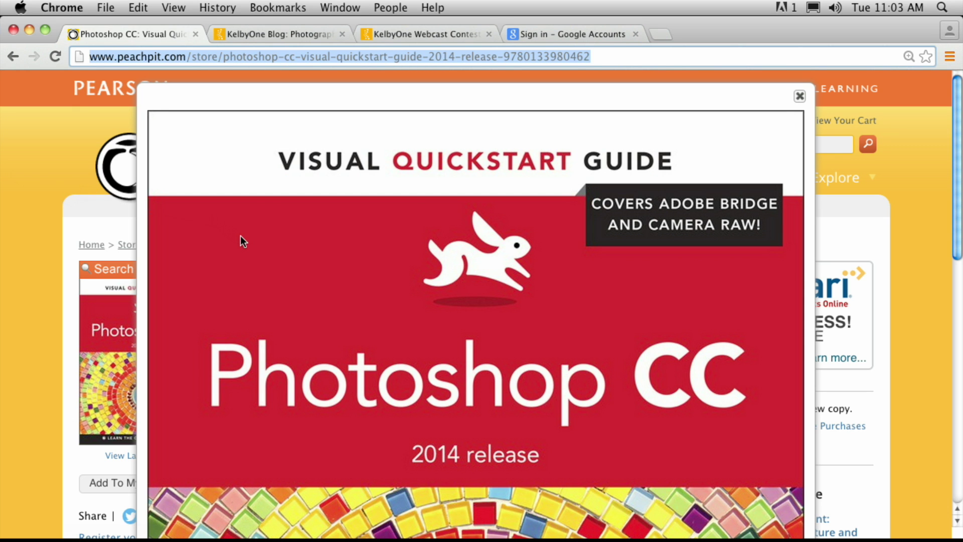
{"action": "scroll", "coordinate": [240, 241], "scroll_direction": "down", "scroll_amount": 3}
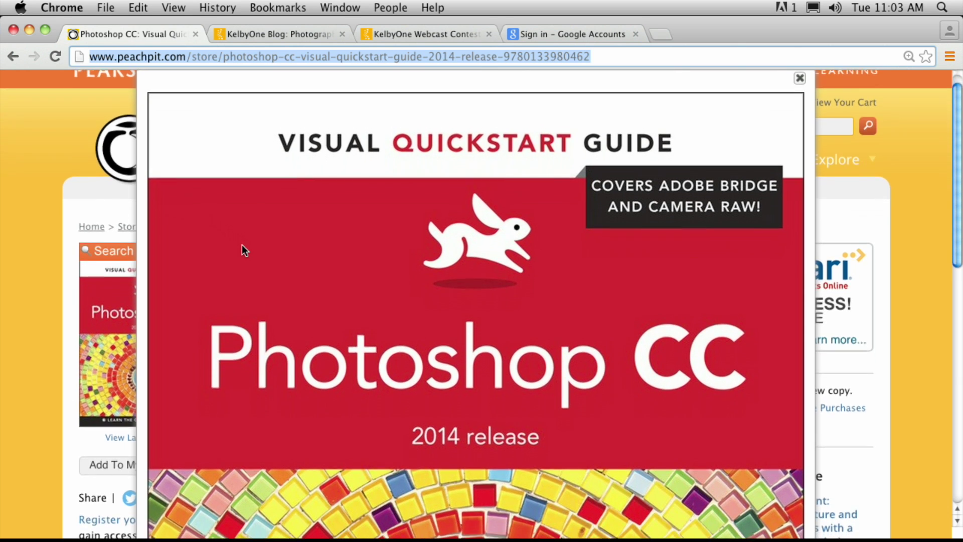
{"action": "scroll", "coordinate": [243, 245], "scroll_direction": "down", "scroll_amount": 10}
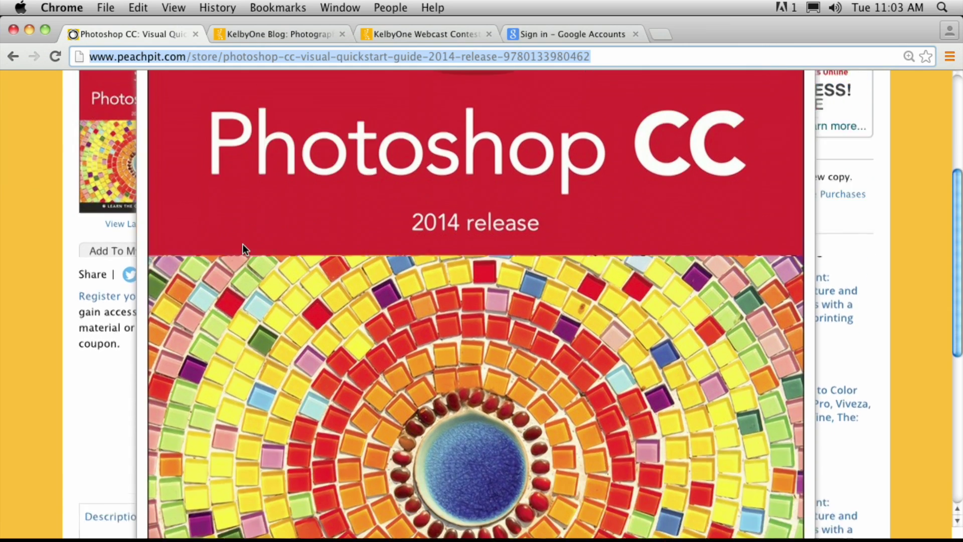
{"action": "scroll", "coordinate": [242, 246], "scroll_direction": "down", "scroll_amount": 8}
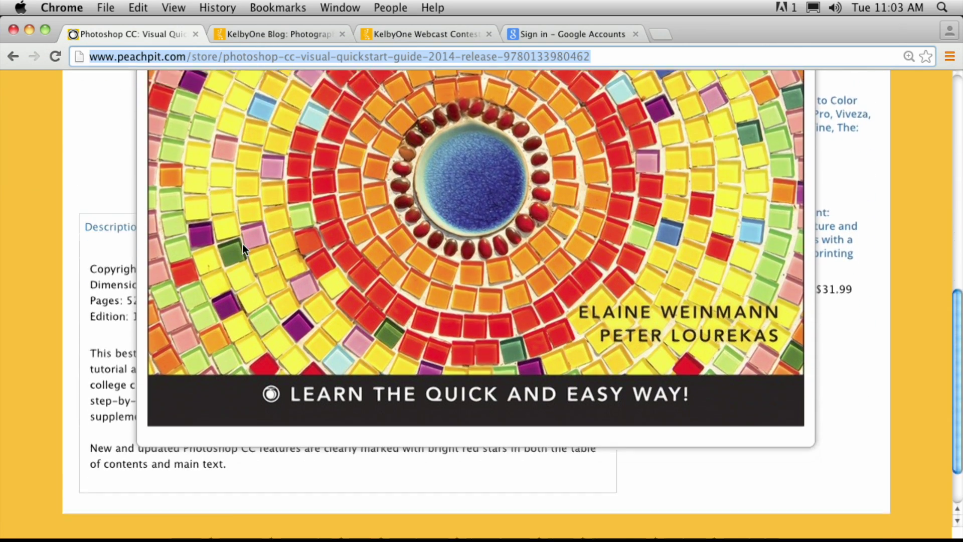
{"action": "scroll", "coordinate": [243, 250], "scroll_direction": "down", "scroll_amount": 1}
{"action": "scroll", "coordinate": [244, 247], "scroll_direction": "up", "scroll_amount": 3}
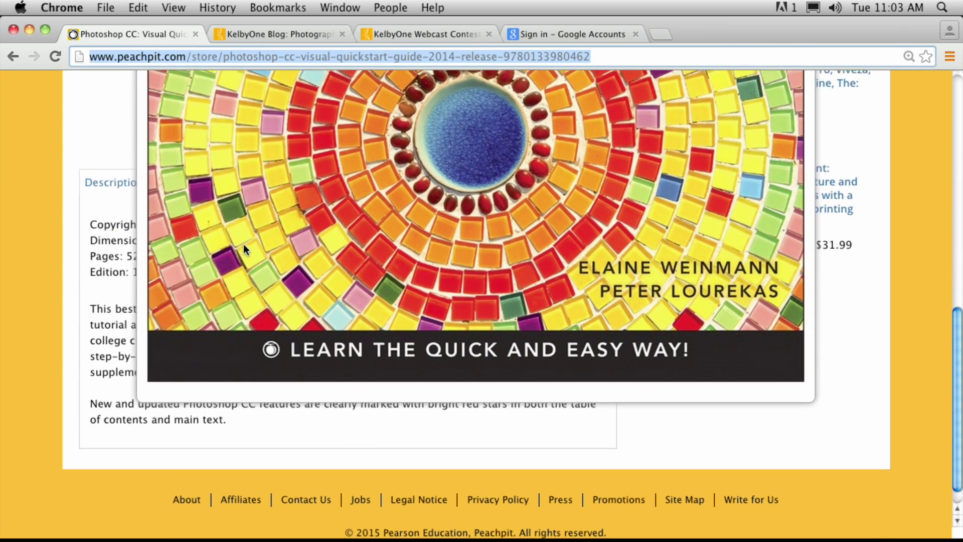
{"action": "scroll", "coordinate": [243, 249], "scroll_direction": "up", "scroll_amount": 2}
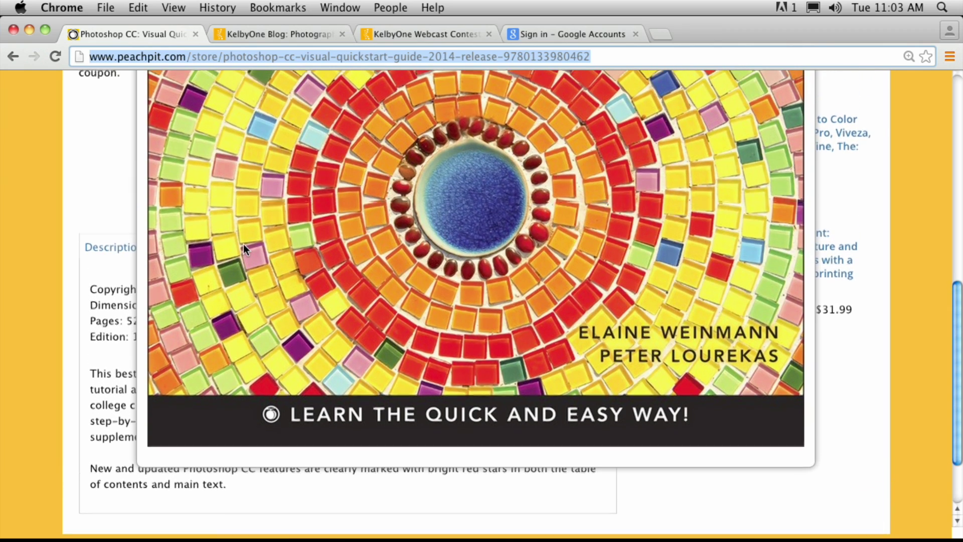
{"action": "scroll", "coordinate": [243, 250], "scroll_direction": "up", "scroll_amount": 5}
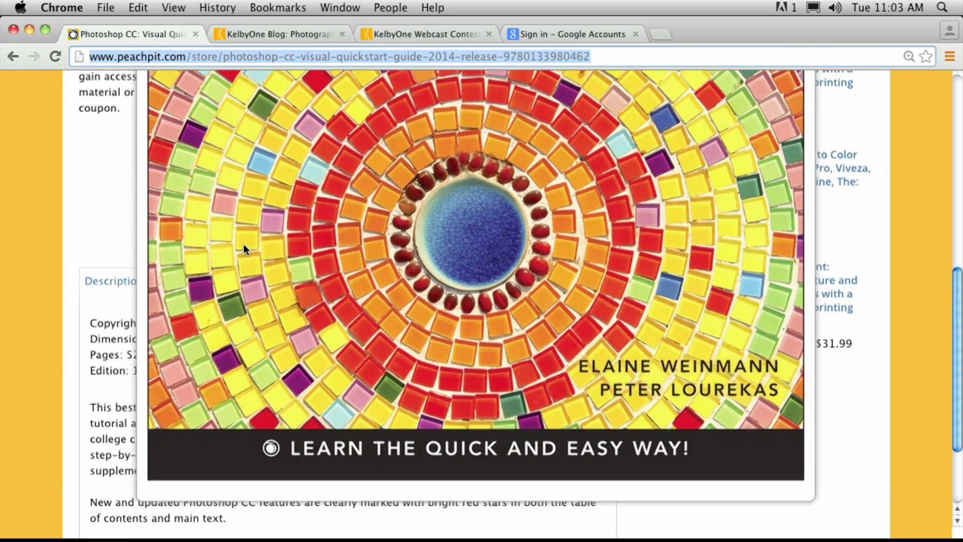
{"action": "scroll", "coordinate": [243, 249], "scroll_direction": "up", "scroll_amount": 10}
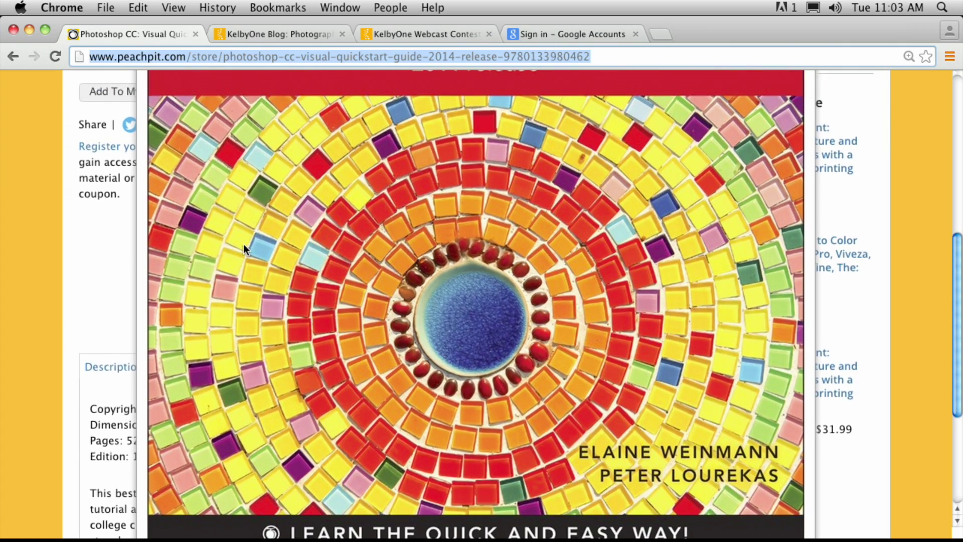
{"action": "scroll", "coordinate": [243, 249], "scroll_direction": "up", "scroll_amount": 5}
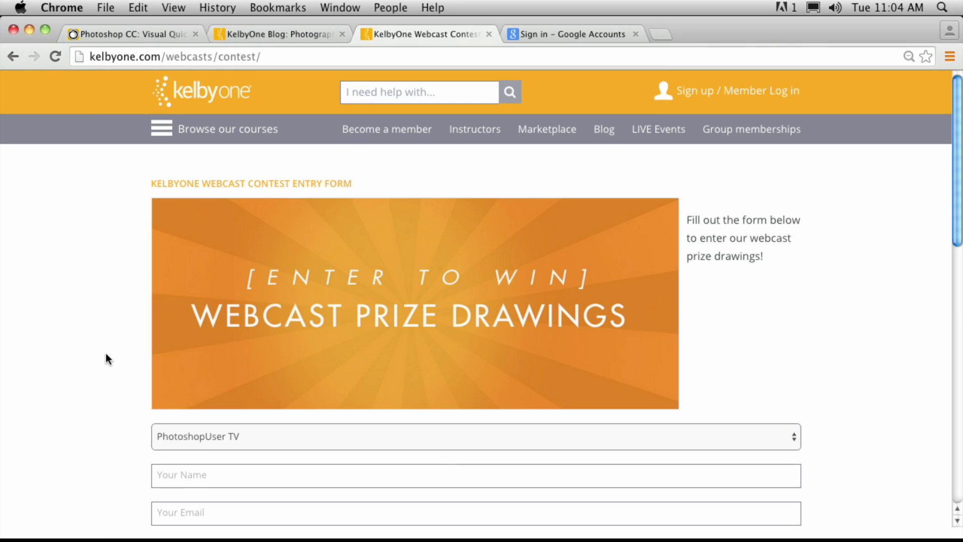
{"action": "scroll", "coordinate": [116, 374], "scroll_direction": "down", "scroll_amount": 1}
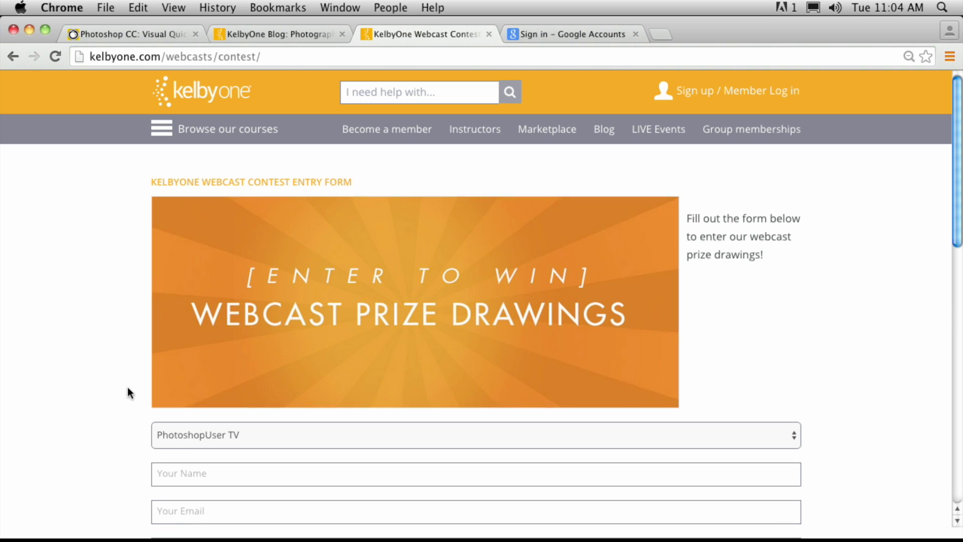
{"action": "left_click", "coordinate": [208, 443]}
{"action": "left_click", "coordinate": [146, 437]}
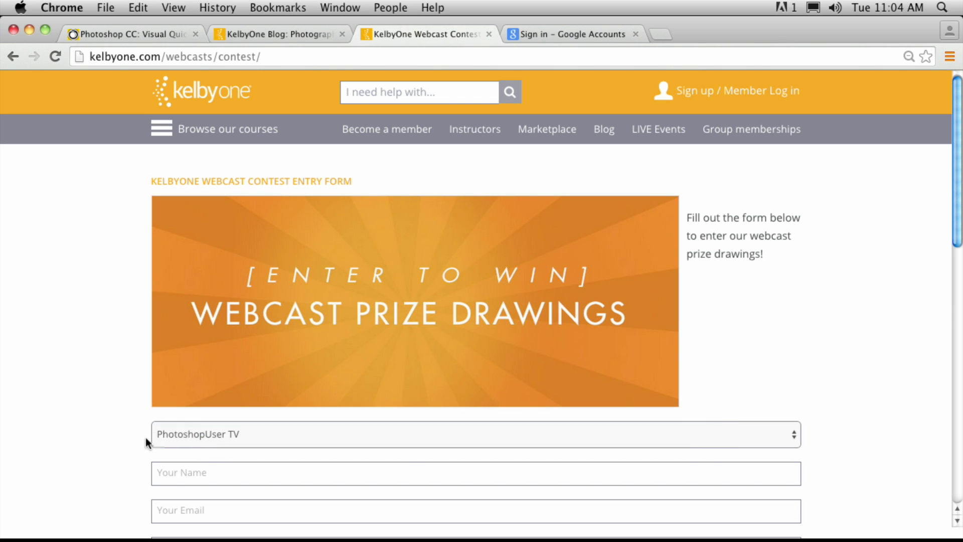
{"action": "scroll", "coordinate": [145, 438], "scroll_direction": "down", "scroll_amount": 10}
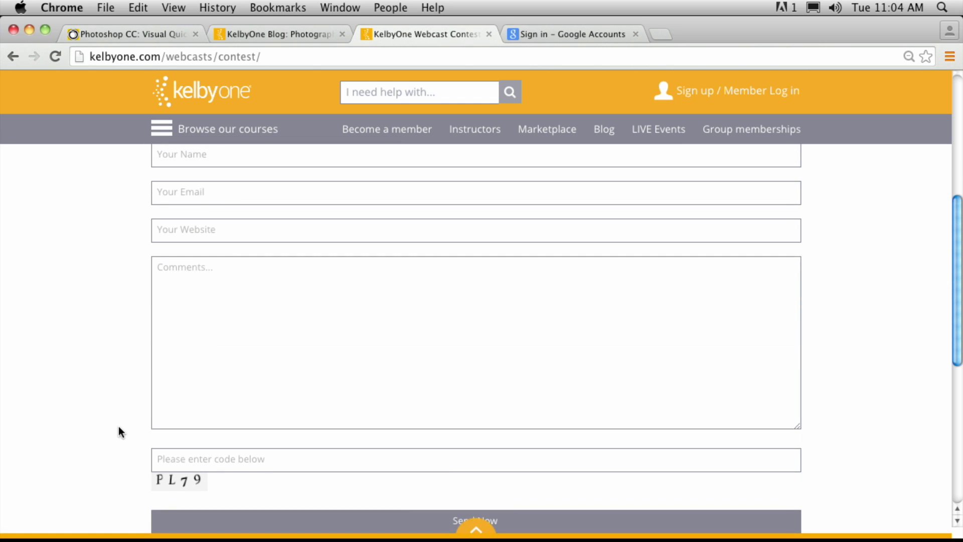
{"action": "scroll", "coordinate": [120, 431], "scroll_direction": "down", "scroll_amount": 5}
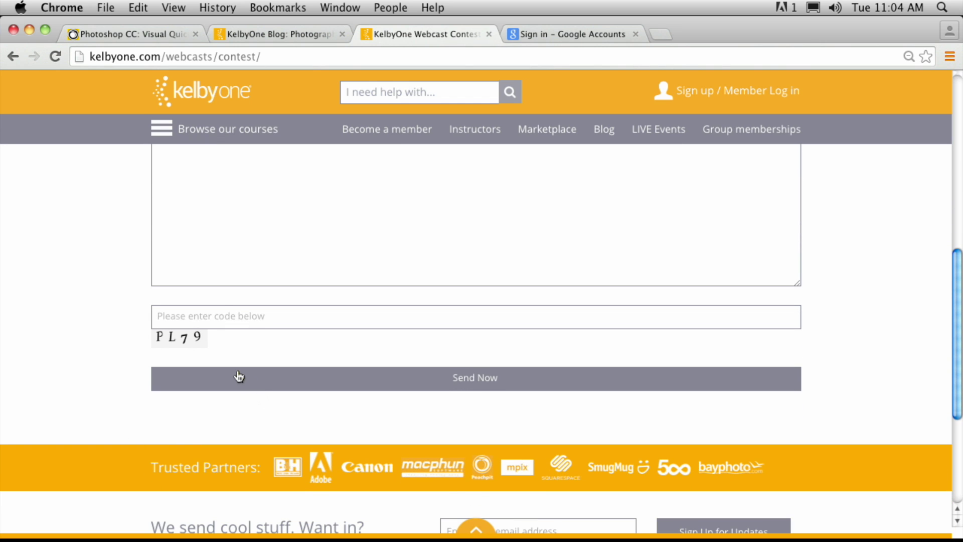